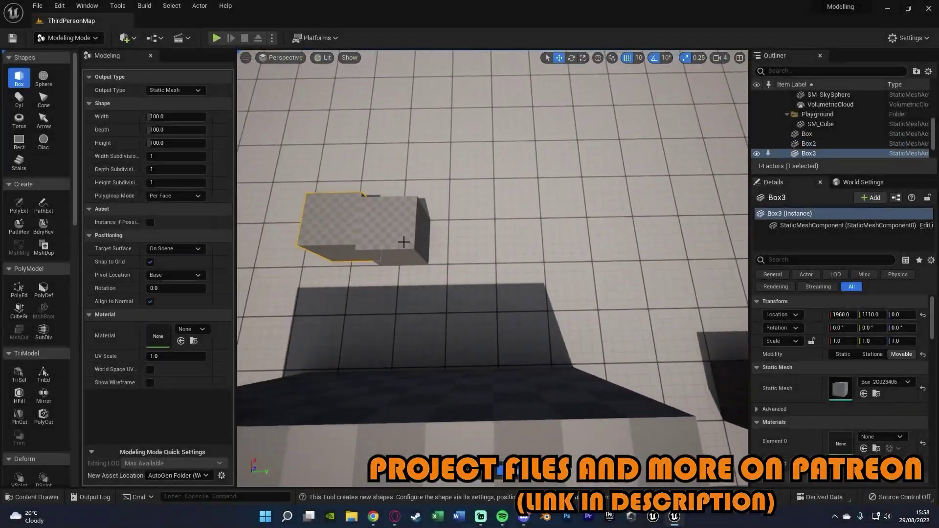
Step: Place two more 100-unit boxes in a row beside the existing small box and finish creating boxes
left_click(405, 241)
left_click(450, 239)
key("Escape")
Step: Select the three small boxes in front of the large box together and slide them a short distance along the row's direction
left_click(372, 254)
right_click_drag(537, 289, 436, 274)
left_click(539, 307)
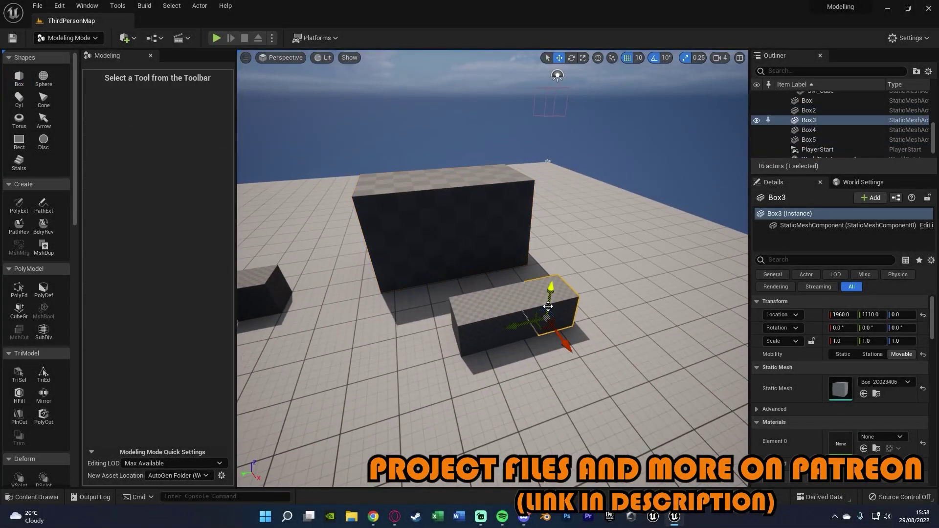
left_click(509, 318, "shift")
left_click(474, 329, "shift")
left_click_drag(435, 346, 423, 347)
left_click(499, 337)
right_click_drag(508, 320, 482, 324)
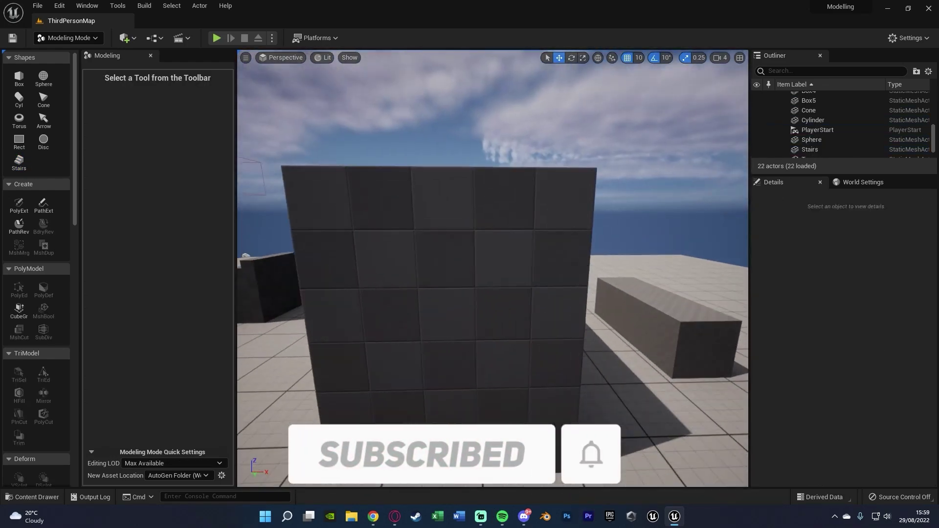
Step: Start a rectangle shape with a depth of 200 and open its width for editing
left_click(19, 141)
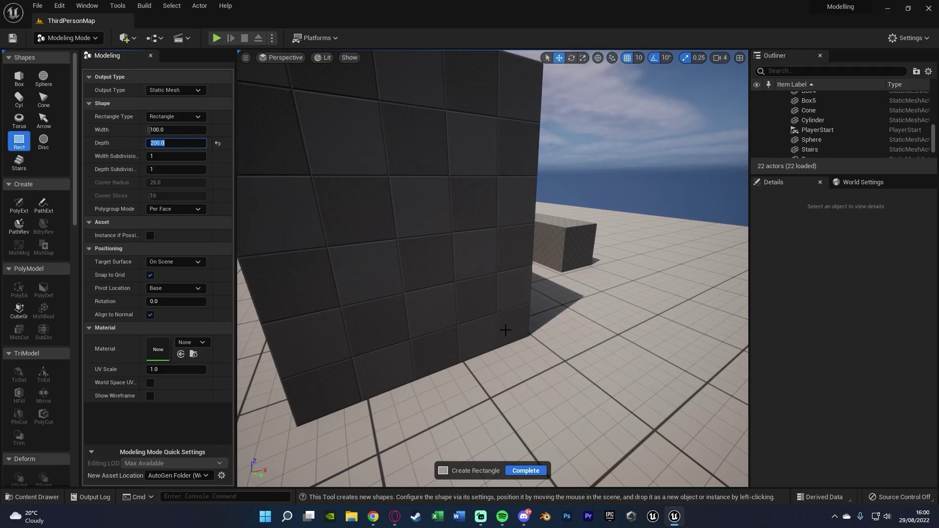
left_click(169, 131)
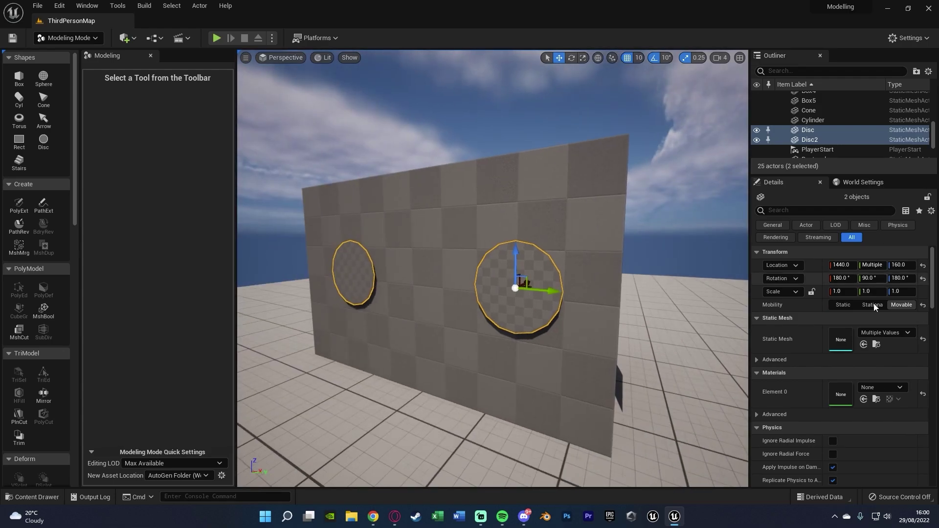
Step: Assign the magenta AliasMaster material to the two wall discs and set the disc tool's target surface to On Scene
left_click(883, 387)
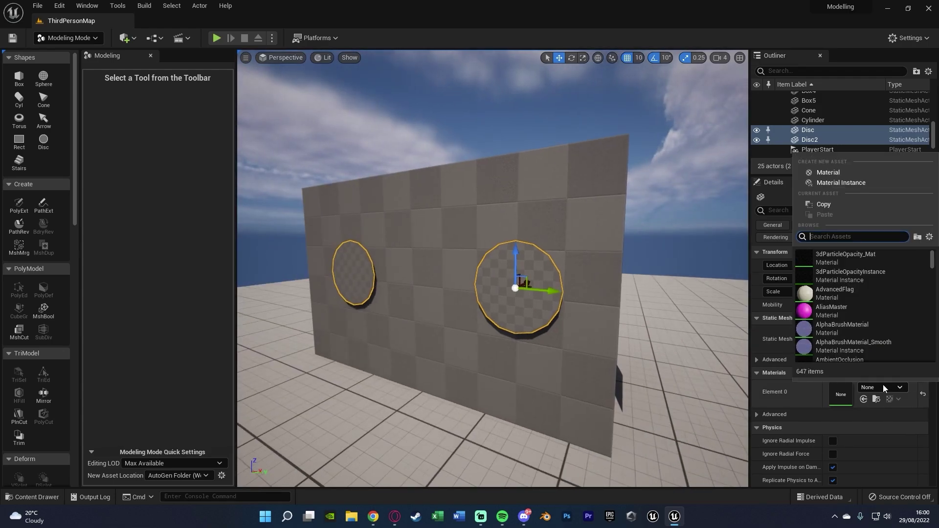
left_click(852, 272)
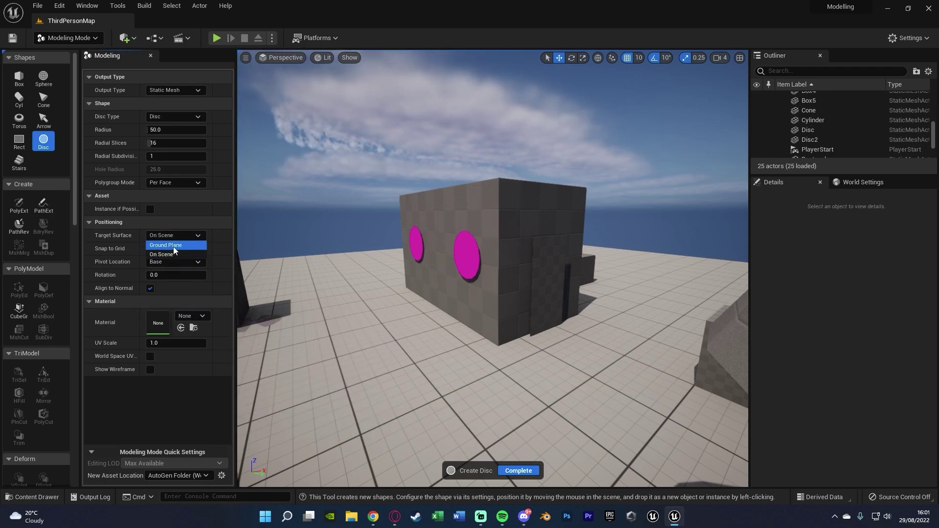
left_click(173, 254)
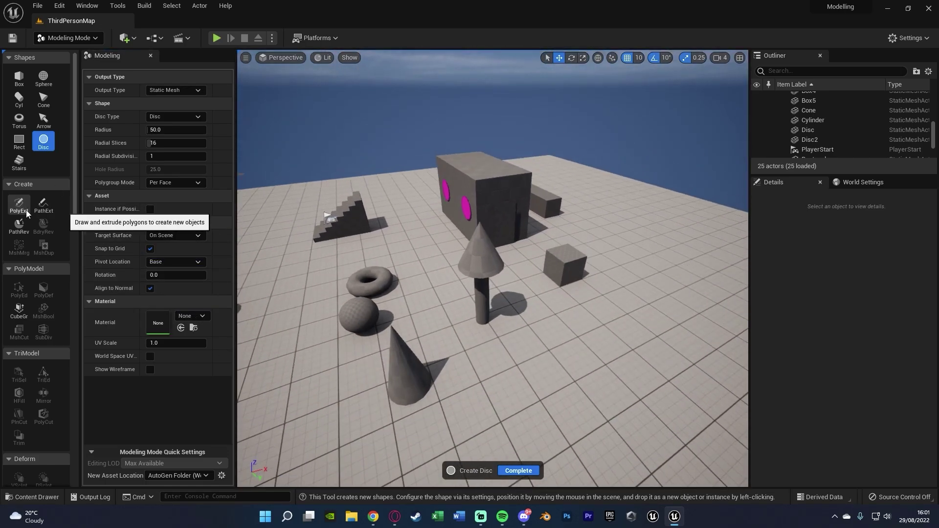
Step: Draw a freehand polygon on the floor with Polygon Extrude and raise it into a solid
left_click(19, 204)
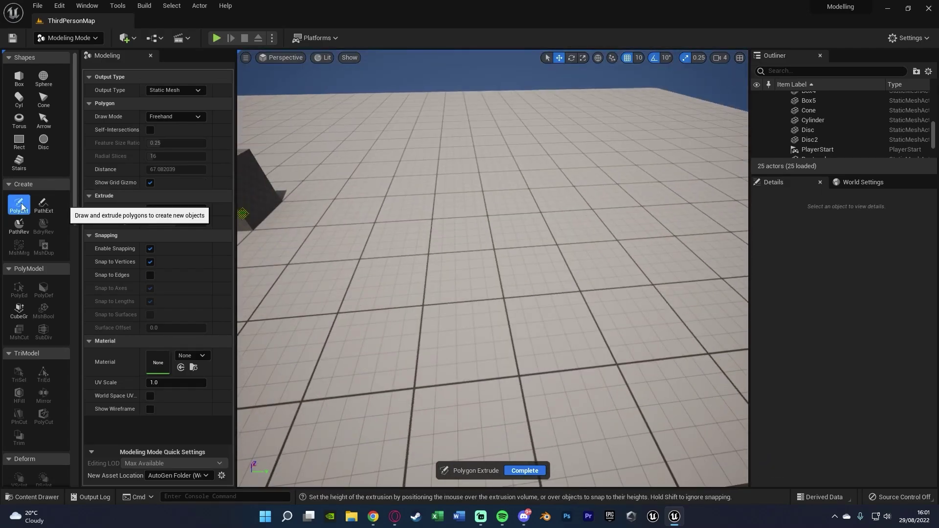
left_click_drag(415, 388, 439, 311)
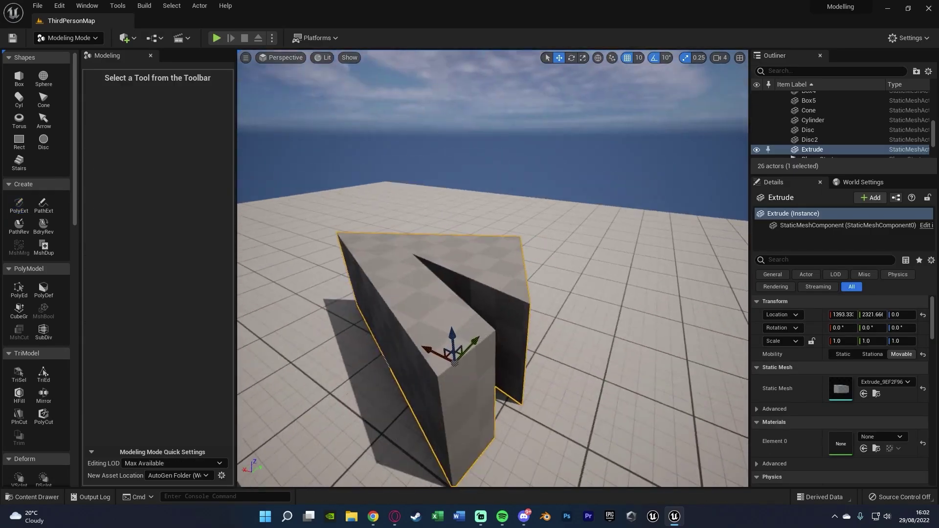
Step: Draw a closed six-point zigzag path on the floor with Path Extrude, set its width and height interactively, and finish the tool
right_click_drag(504, 303, 504, 342)
left_click(43, 205)
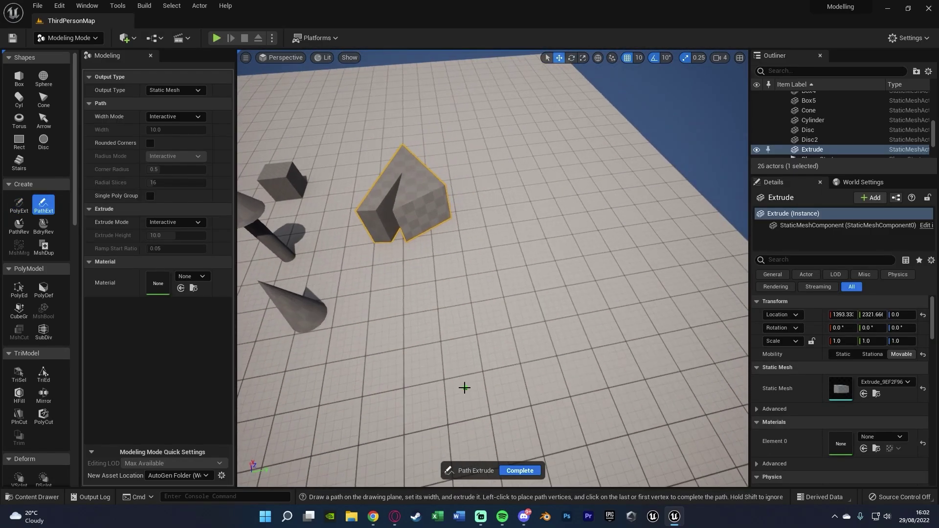
left_click(460, 384)
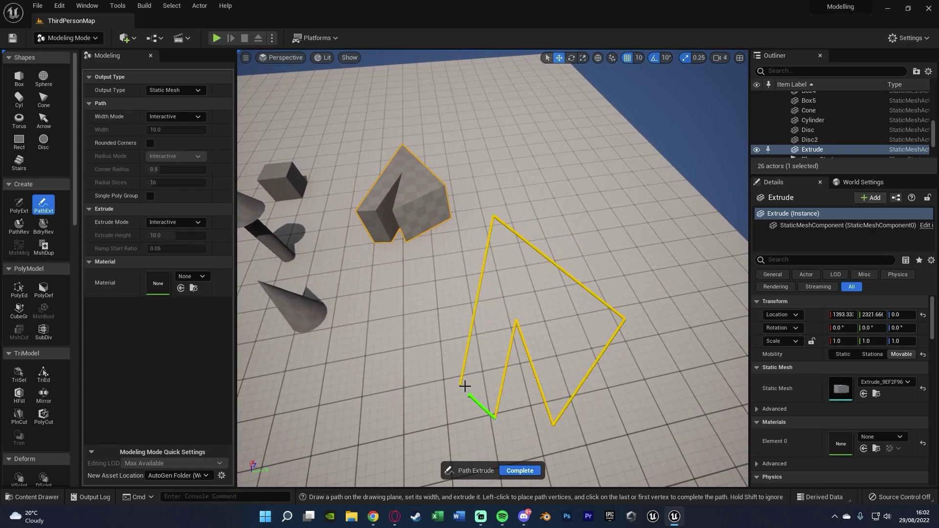
left_click(465, 386)
left_click(474, 285)
left_click(470, 403)
right_click_drag(471, 402, 455, 352)
key("Escape")
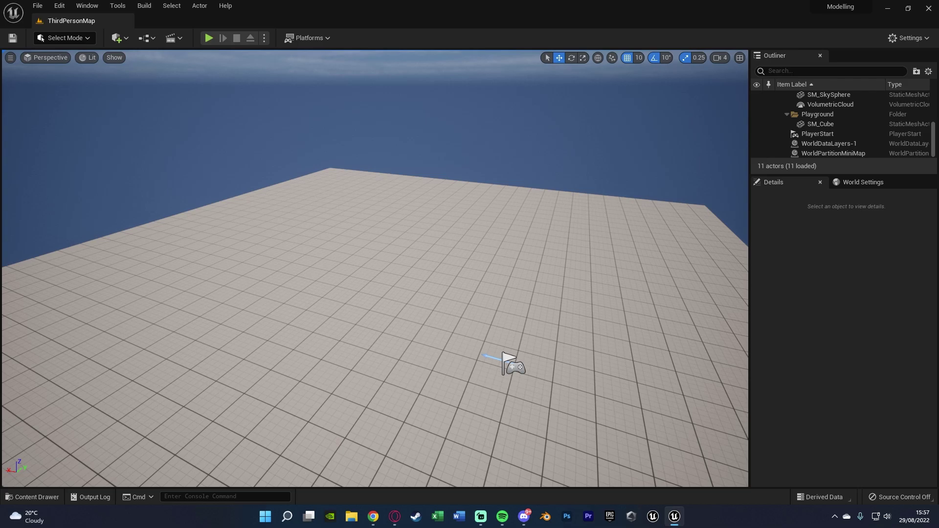
Step: Switch the editor from Select mode to Modeling mode
mouse_move(375, 268)
right_mouse_down()
mouse_move(419, 312)
mouse_move(428, 308)
mouse_move(355, 288)
mouse_move(423, 381)
mouse_move(375, 269)
right_mouse_up()
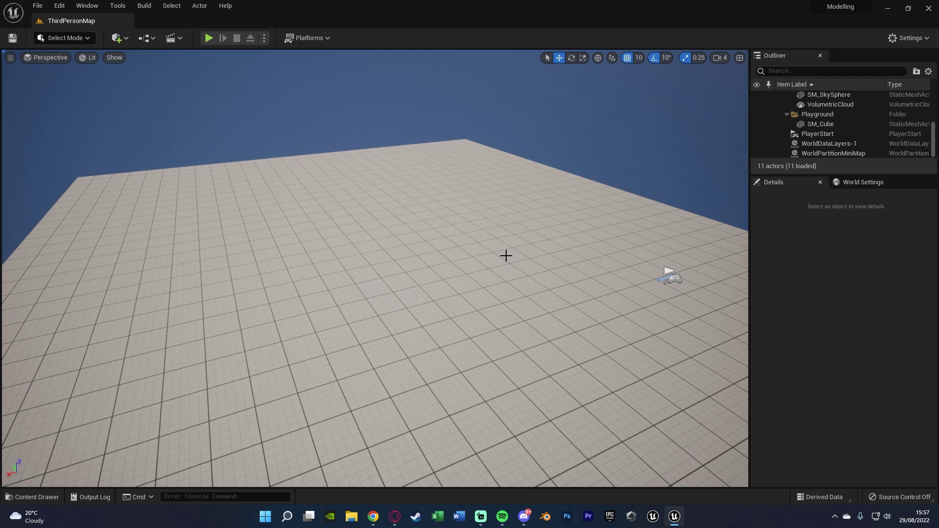
key("shift+5")
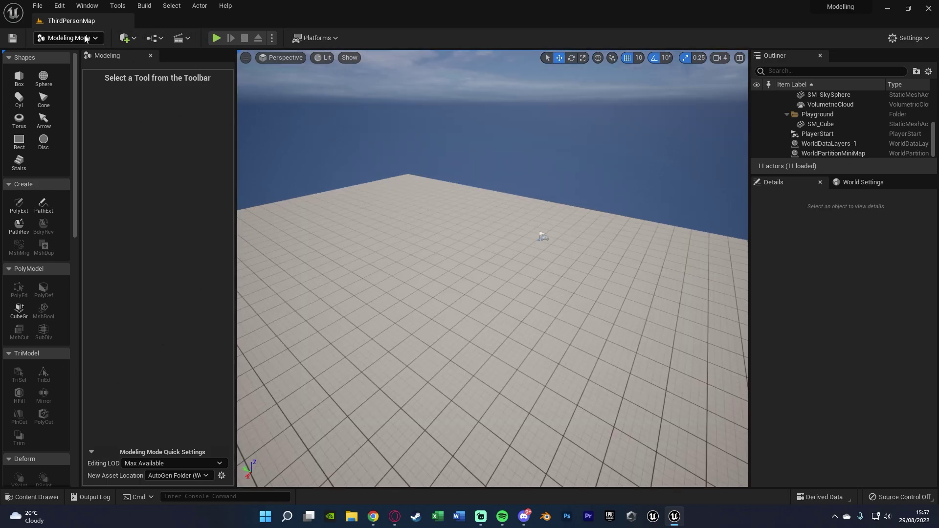
left_click(85, 38)
left_click(78, 49)
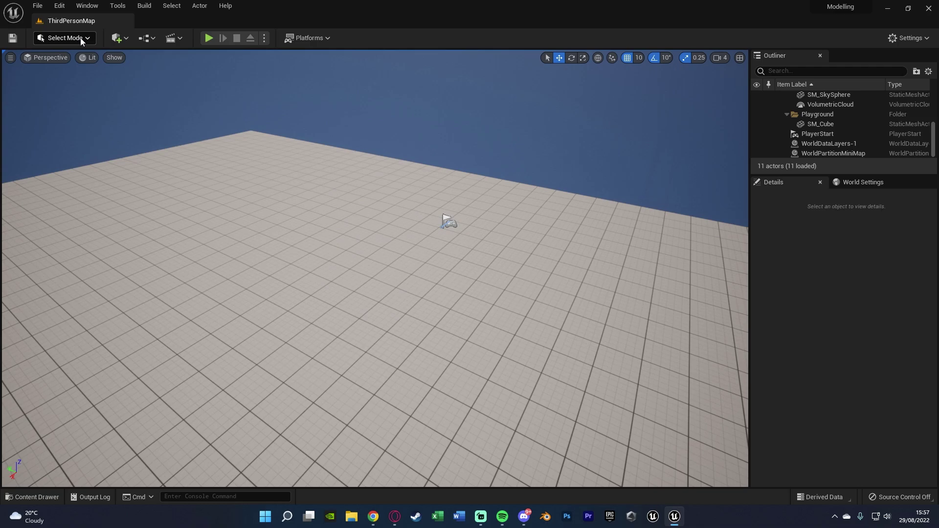
left_click(82, 39)
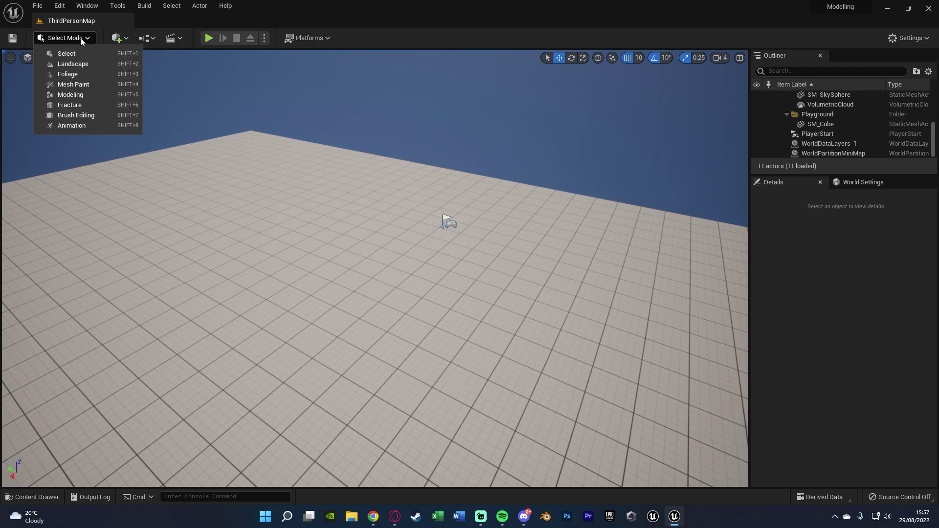
left_click(77, 94)
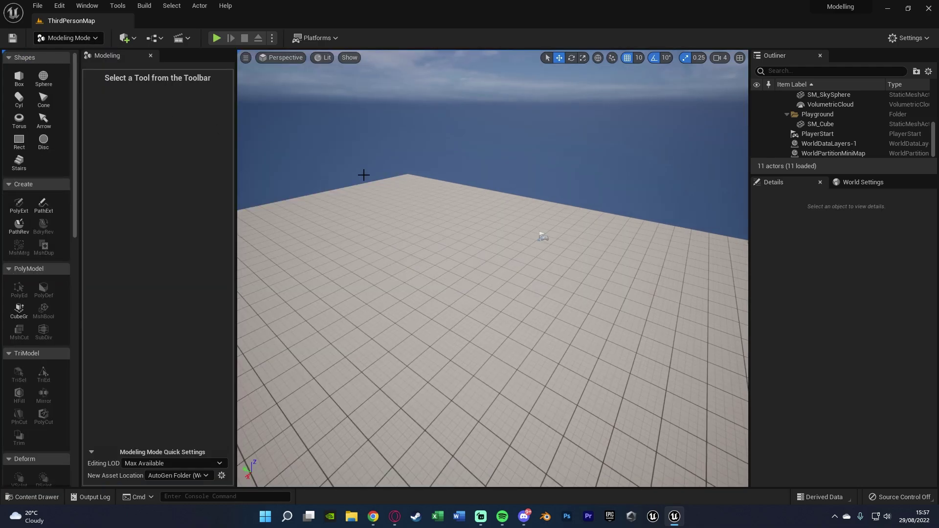
scroll(31, 249, "down", 4)
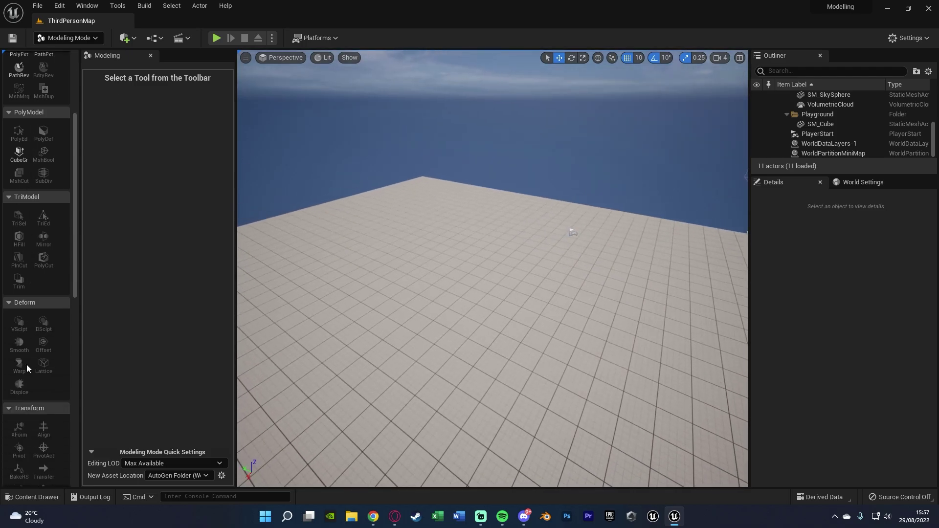
scroll(30, 377, "down", 10)
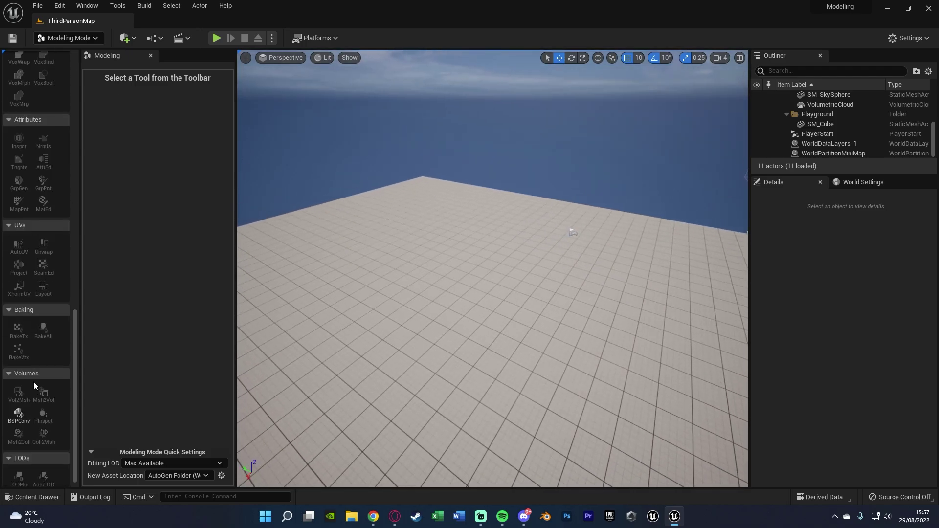
scroll(32, 384, "up", 10)
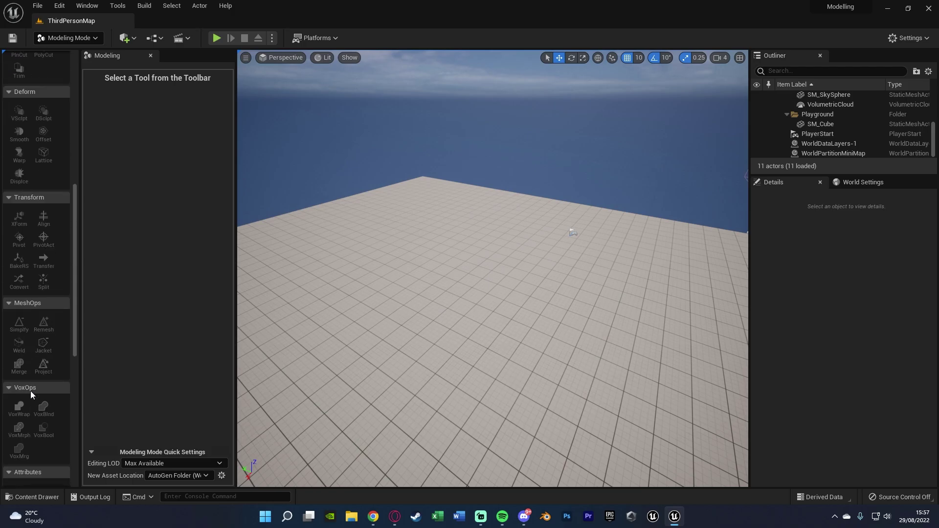
scroll(30, 392, "up", 8)
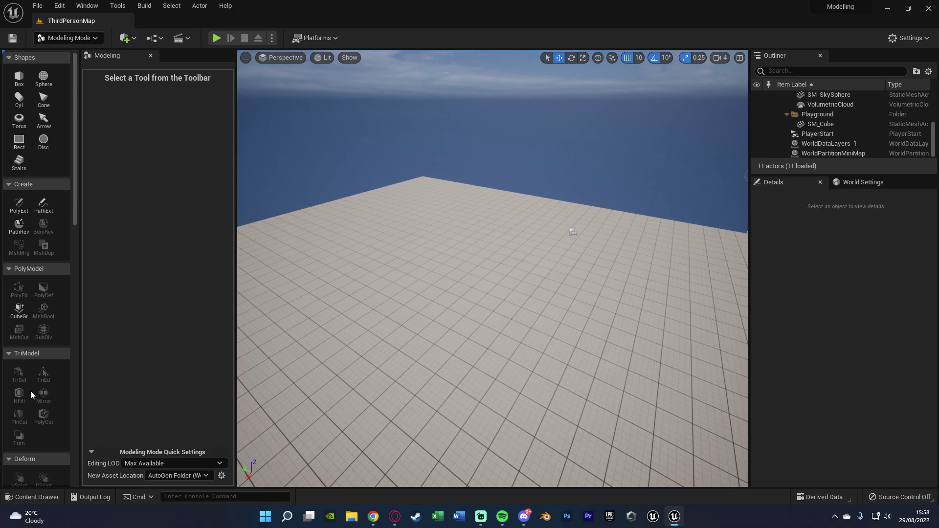
Step: Place a static mesh box 100 wide, 100 deep and 100 high on the open floor
key("w")
right_click_drag(426, 202, 489, 235)
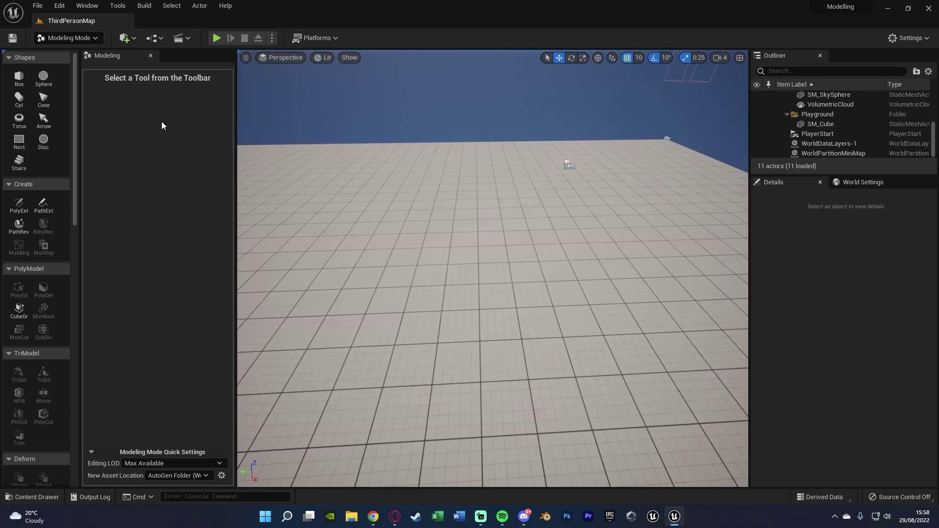
left_click(19, 78)
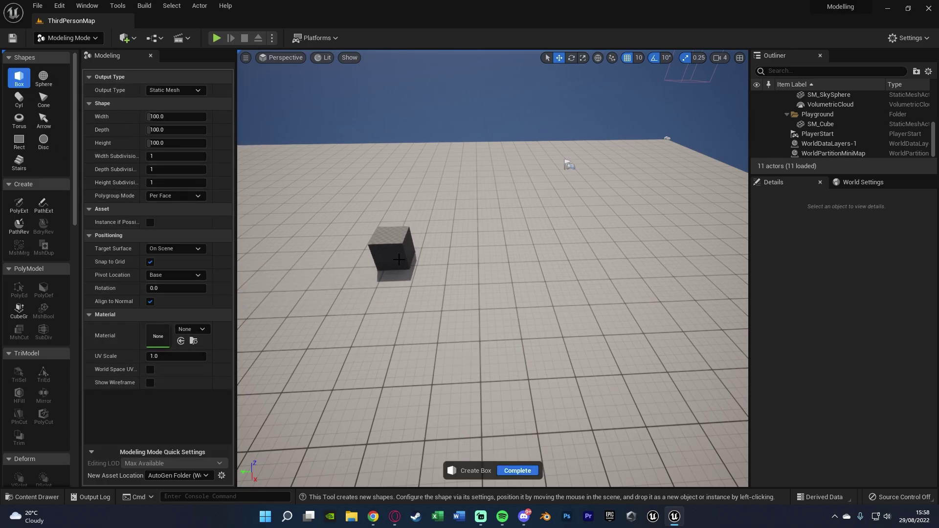
left_click(396, 277)
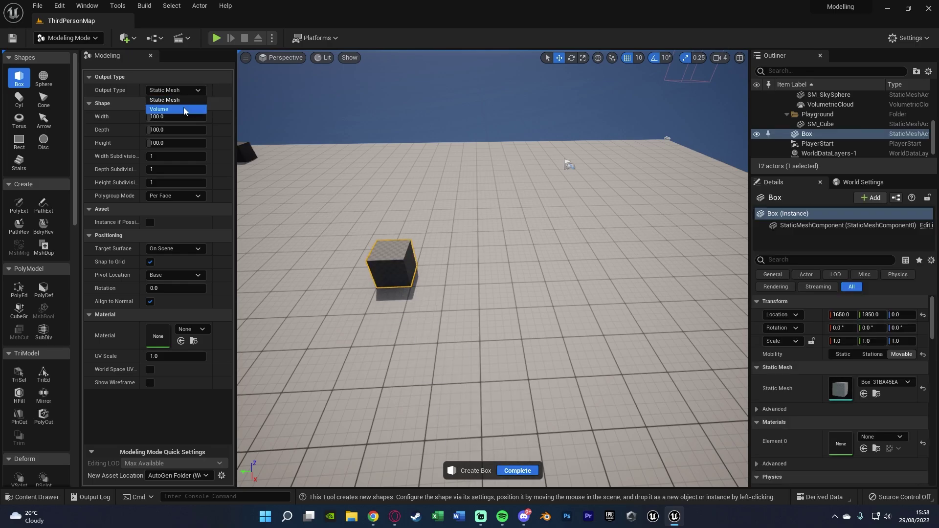
Step: Try the Volume output type for the box shape, and return it to Static Mesh
left_click(183, 109)
left_click(174, 90)
left_click(171, 99)
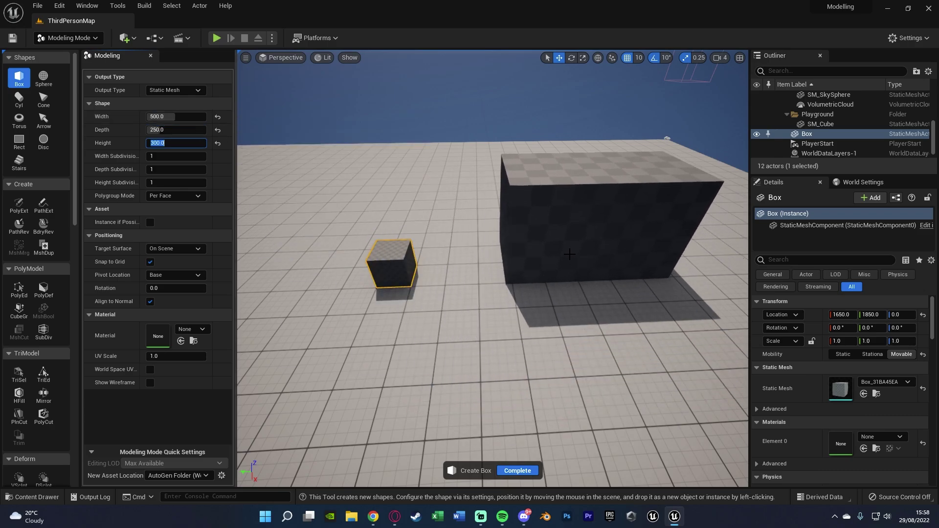
Step: Place a large box 500 wide, 250 deep and 300 high on the floor beside the small box
left_click(545, 293)
key("a")
mouse_move(424, 206)
right_mouse_down()
mouse_move(528, 210)
mouse_move(424, 206)
right_mouse_up()
key("w")
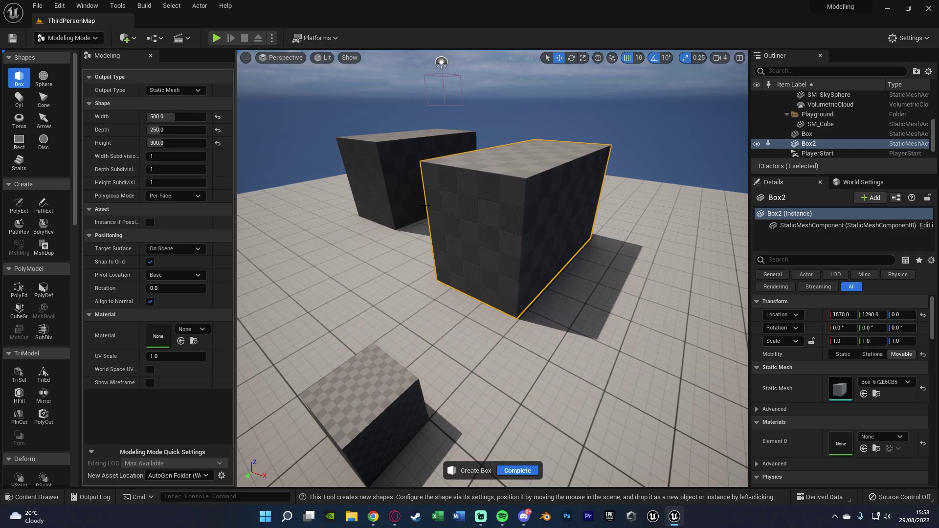
key("s")
right_click_drag(367, 342, 313, 343)
key("d")
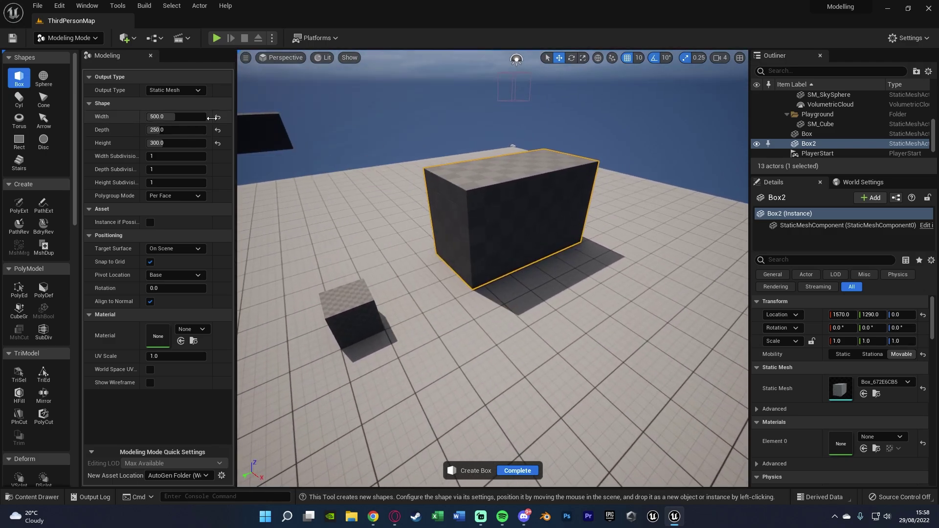
Step: Reset the box width, depth and height to 100 and place a small box in front of the large one
left_click(218, 117)
left_click(217, 130)
left_click(218, 143)
right_click_drag(536, 325, 392, 235)
left_click(509, 245)
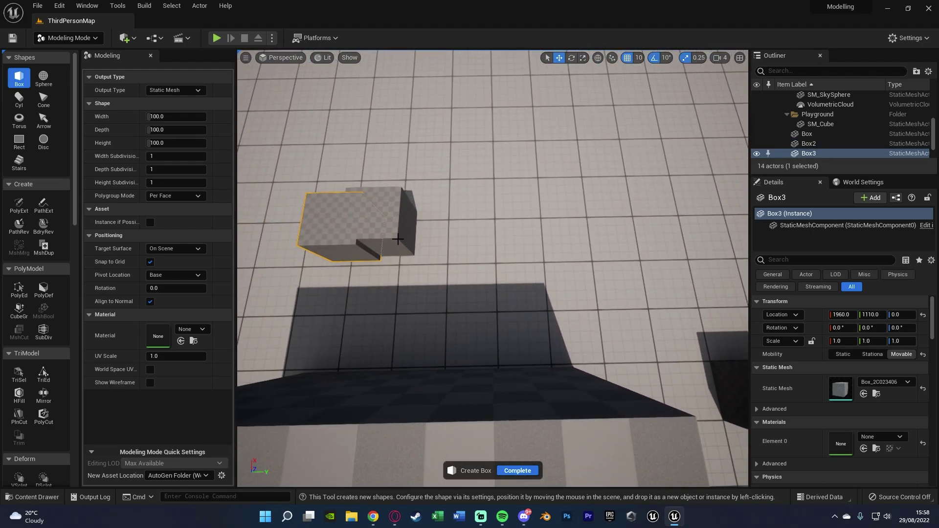
Step: Add two more 100-unit boxes flush along the Y axis to form a row of three, and finish the Box tool
left_click(409, 238)
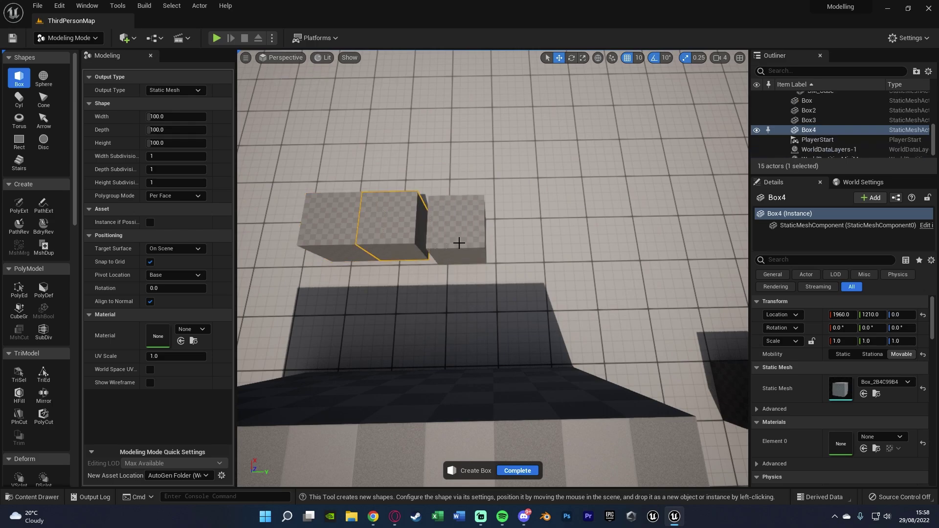
left_click(450, 237)
key("Escape")
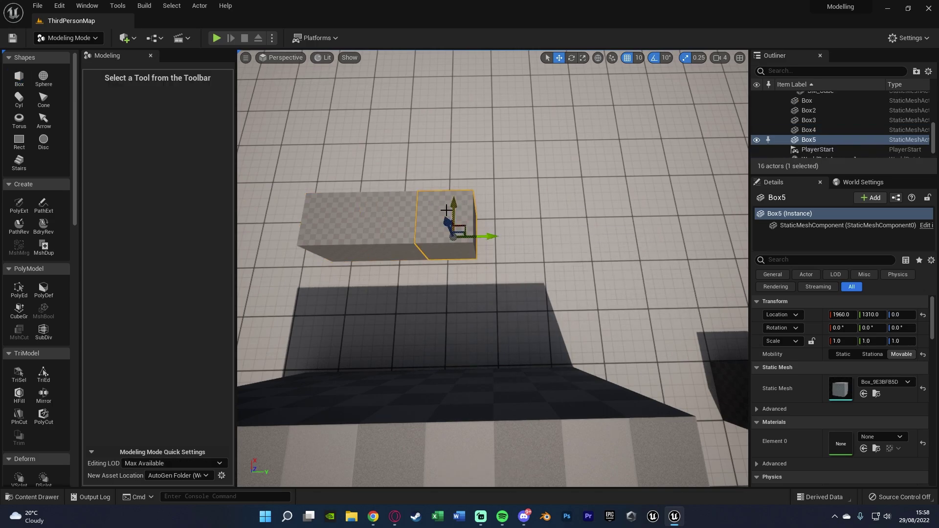
Step: Select all three boxes of the row together and move them 30 units along the Y axis
right_click_drag(447, 211, 321, 230)
left_click(422, 212)
key("d")
right_click_drag(543, 292, 539, 280)
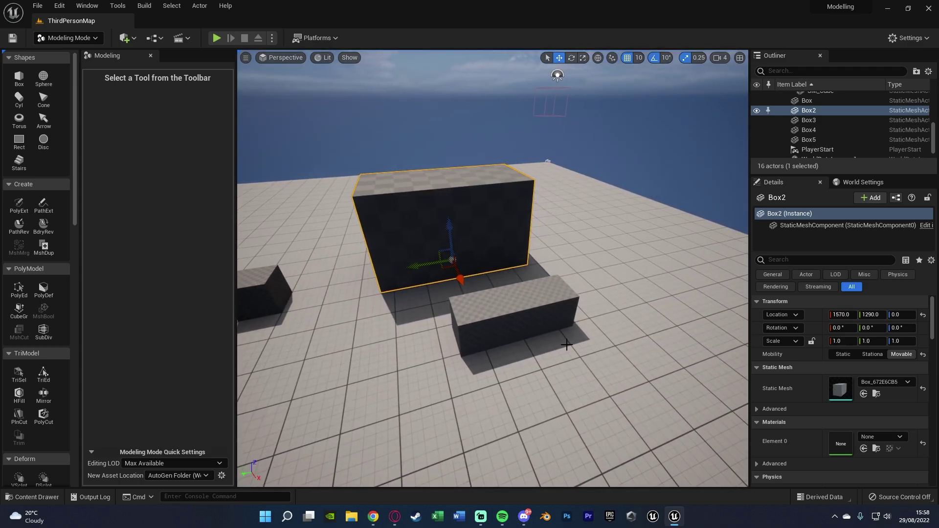
left_click(558, 306)
left_click(522, 313, "ctrl")
left_click(477, 325, "ctrl")
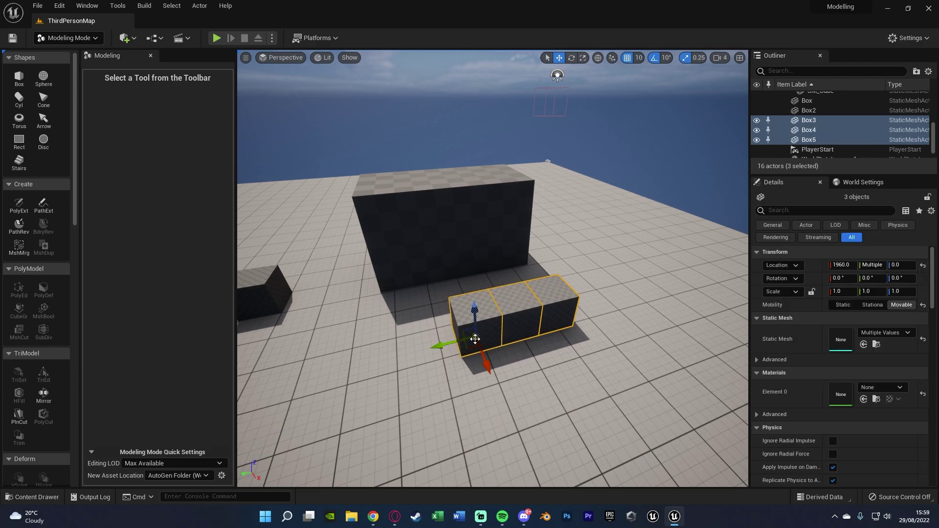
left_click_drag(455, 346, 440, 348)
Step: Try moving the middle box of the row to X 1990 and scaling it vertically, undoing each change
left_click(518, 333)
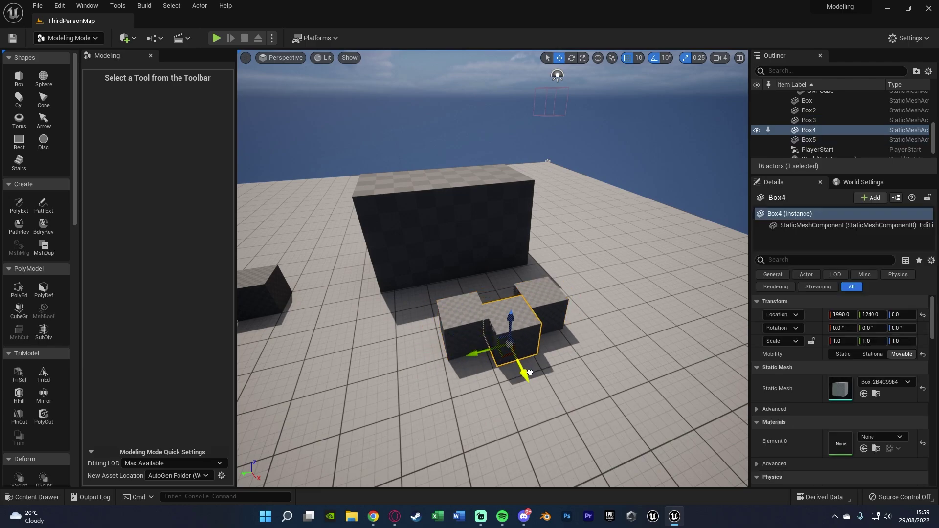
key("ctrl+z")
key("e")
key("r")
left_click_drag(505, 317, 506, 235)
key("ctrl+z")
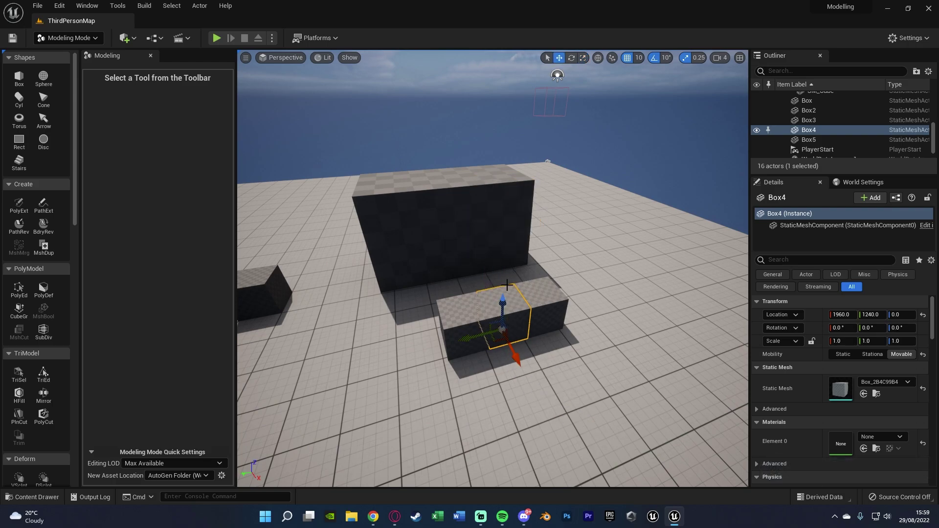
key("a")
key("s")
right_click_drag(508, 285, 508, 286)
key("w")
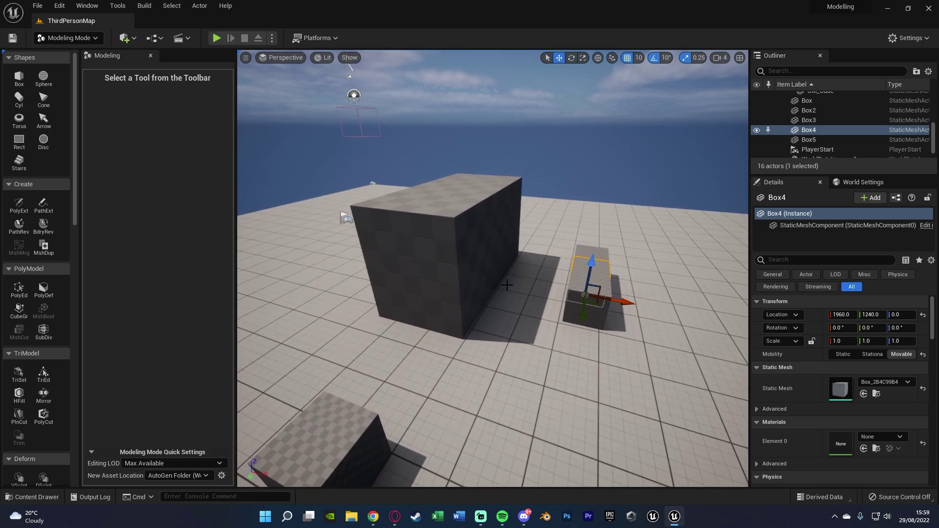
Step: Place a sphere of radius 50 and a cylinder of radius 50 and height 200 on the open floor
right_click_drag(492, 322, 491, 322)
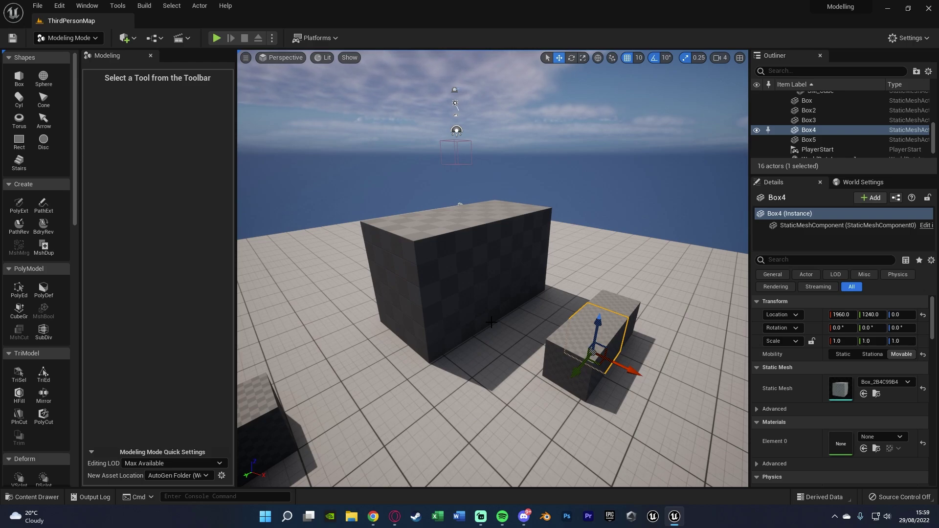
right_click_drag(491, 322, 491, 322)
left_click(19, 78)
left_click(43, 78)
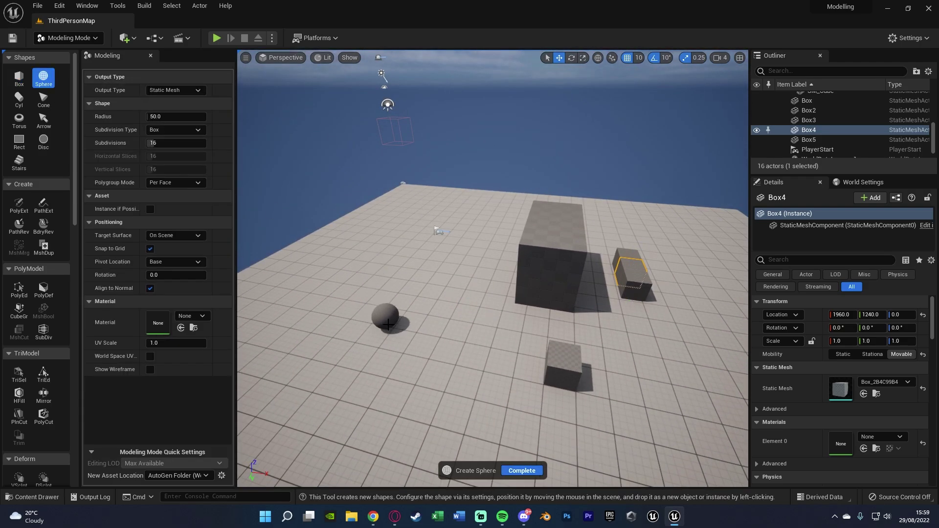
left_click(386, 327)
left_click(20, 99)
left_click(321, 274)
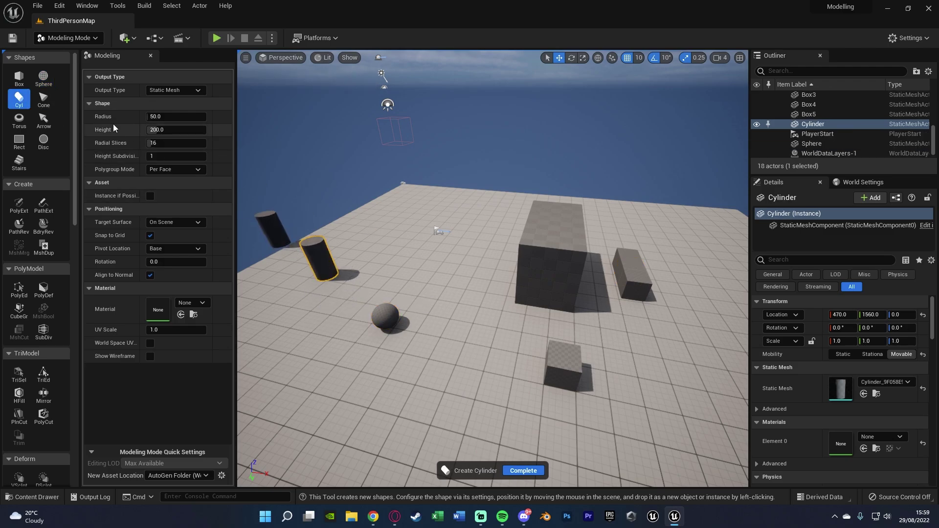
Step: Place a cone, a torus and an arrow with default dimensions on the floor around the sphere
left_click(43, 98)
left_click(366, 384)
left_click(20, 120)
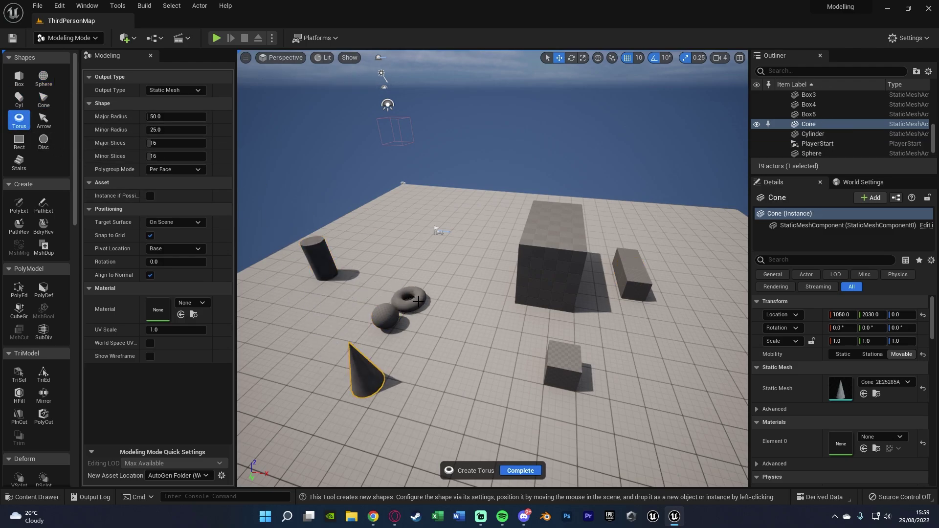
left_click(418, 294)
left_click(43, 120)
left_click(449, 371)
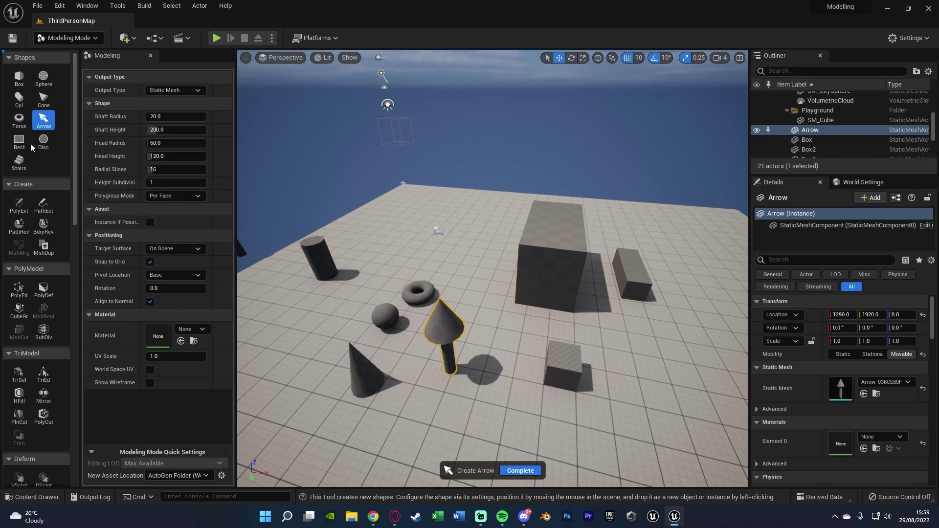
Step: Add a rectangle, a disc and an 8-step linear staircase to the floor, and finish the Stairs tool
left_click(19, 140)
left_click(312, 333)
left_click(43, 141)
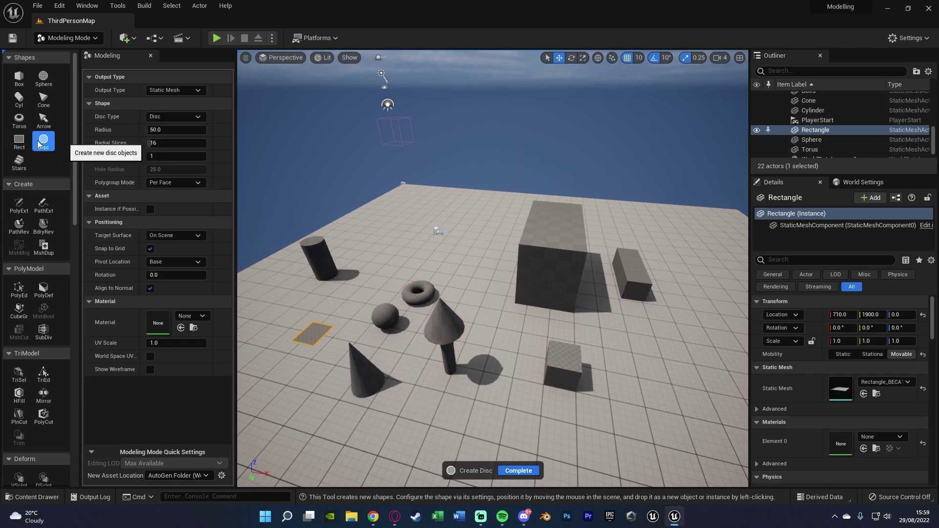
left_click(333, 308)
left_click(25, 164)
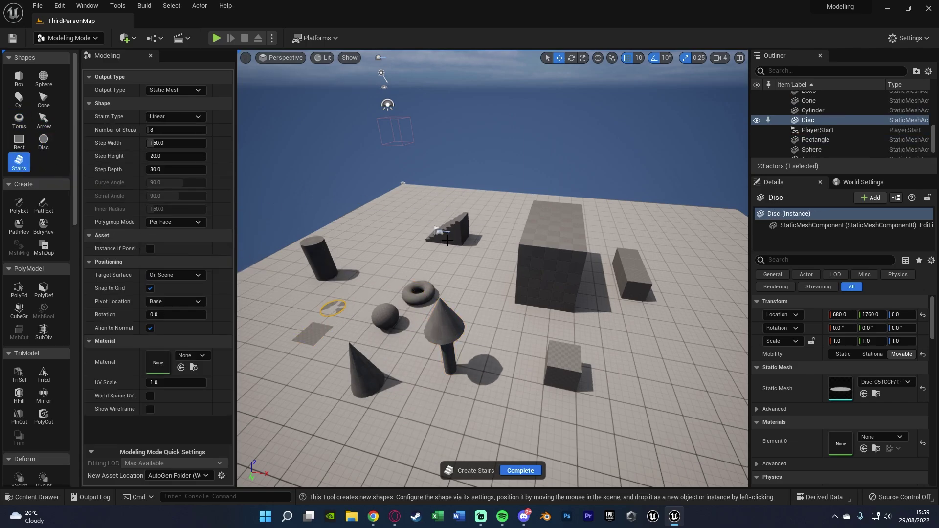
left_click(451, 234)
right_click_drag(519, 333, 607, 333)
right_click_drag(543, 289, 507, 308)
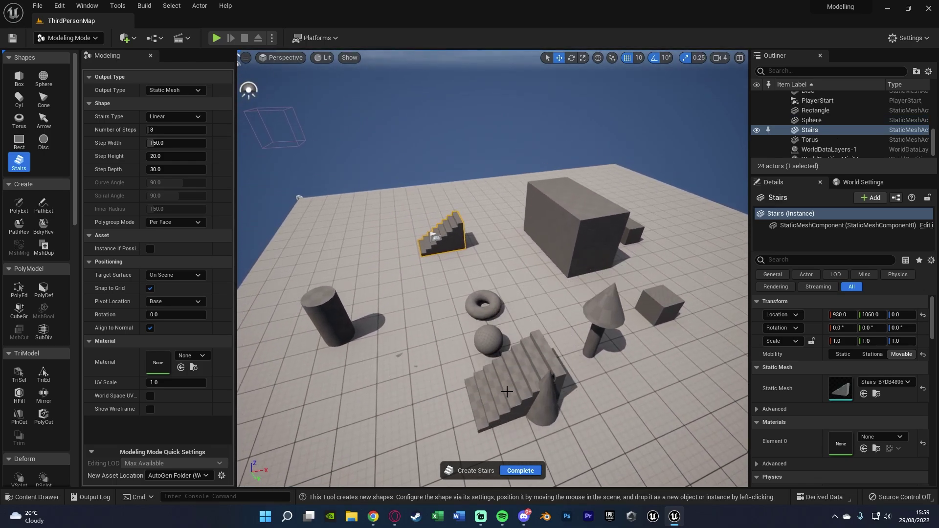
key("Escape")
Step: Select the floor disc and rectangle together, raise them, and delete both
left_click(399, 360)
left_click(433, 409, "ctrl")
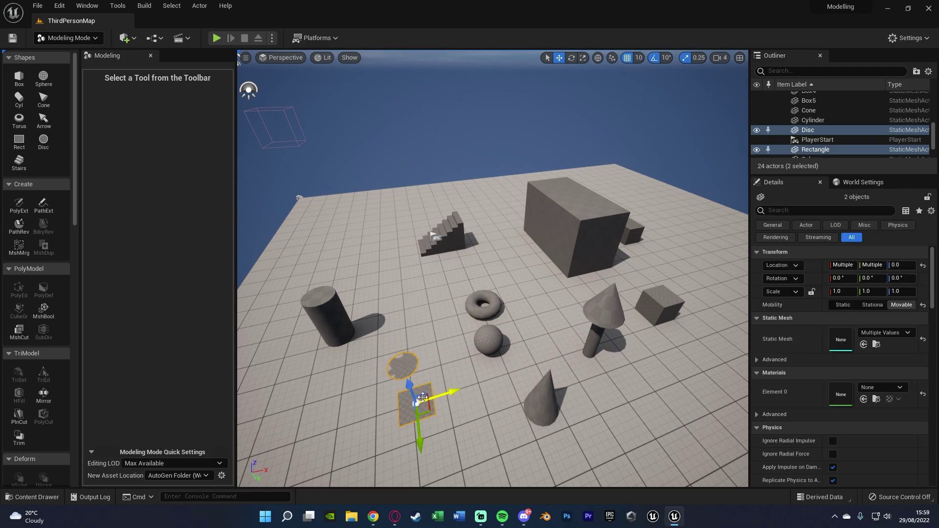
left_click_drag(408, 385, 390, 334)
right_click_drag(442, 330, 487, 316)
key("Delete")
Step: Try placing a 100 by 100 rectangle on the end wall of the large box, and undo it
left_click(18, 143)
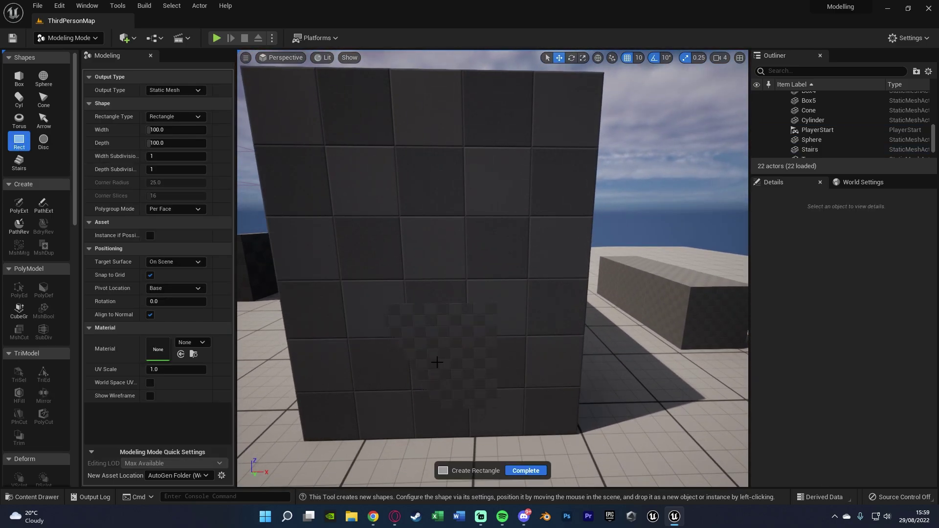
left_click(439, 366)
mouse_move(257, 192)
right_mouse_down()
mouse_move(293, 194)
mouse_move(244, 192)
right_mouse_up()
key("ctrl+z")
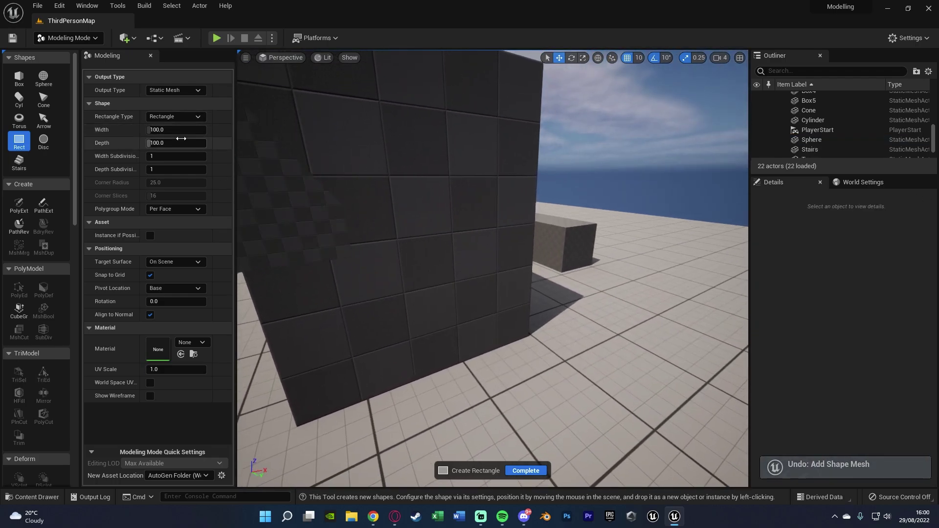
Step: Place a rectangle 200 wide and 100 deep on the large box's end wall and move it to X 1570, Y 1550, Z 100
left_click(181, 142)
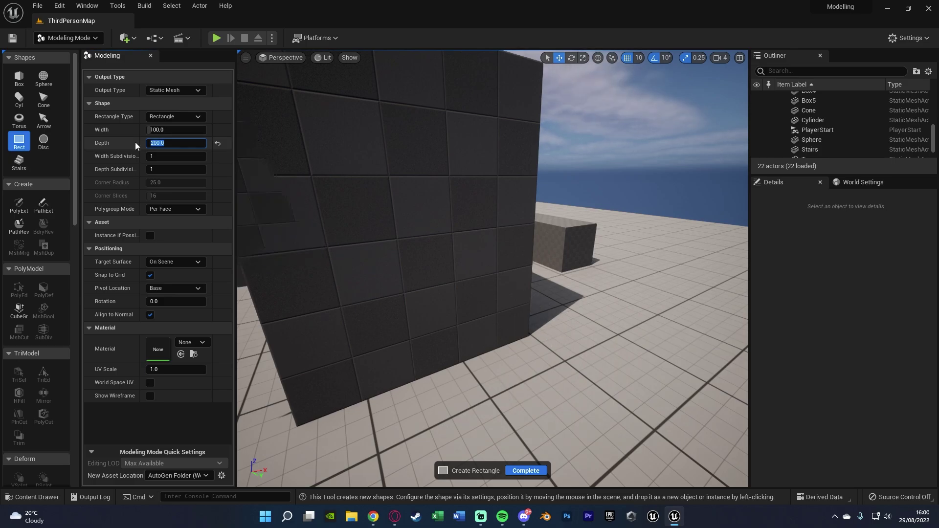
left_click(169, 131)
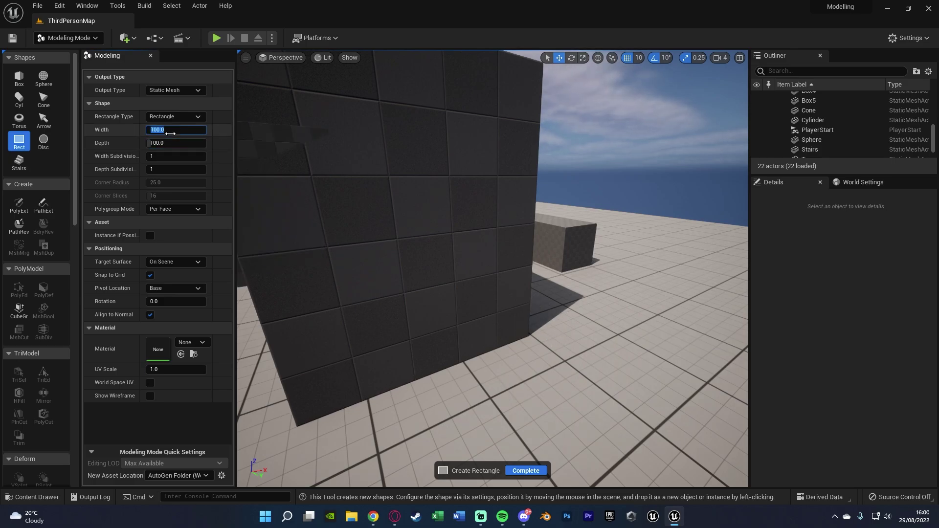
type("200")
key("Return")
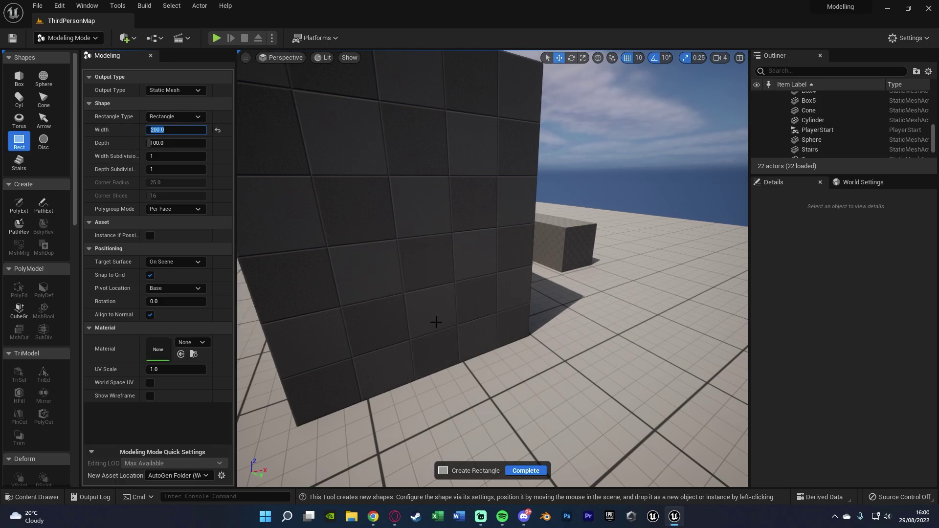
left_click(426, 328)
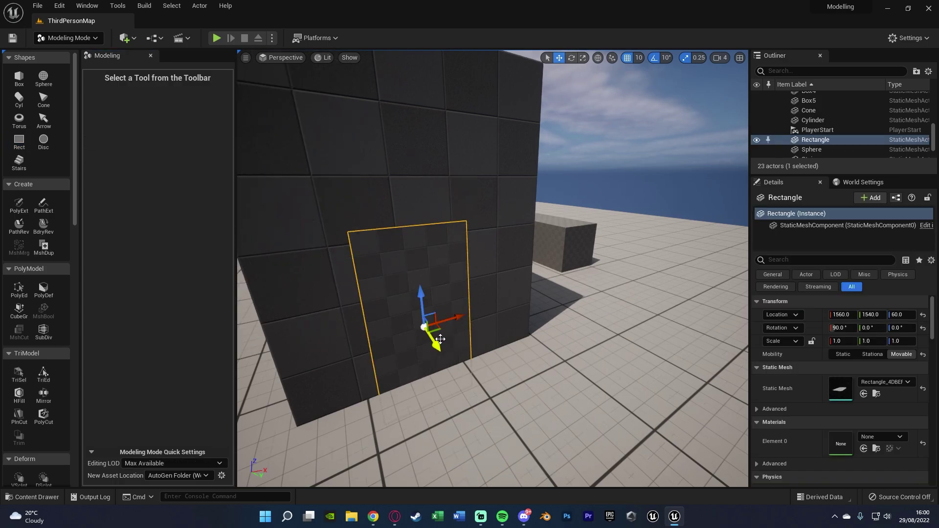
left_click_drag(439, 348, 442, 353)
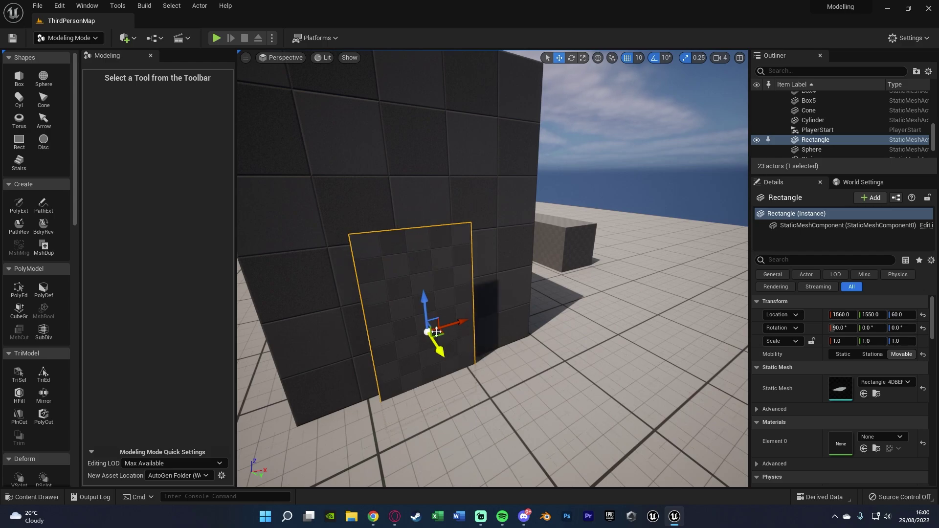
left_click_drag(419, 297, 422, 262)
Step: Place two discs of radius 50 on the large box's long side wall at Z 160, with Y 1440 and Y 1170
key("s")
right_click_drag(539, 295, 539, 295)
key("w")
left_click_drag(540, 294, 547, 294)
key("a")
right_click_drag(547, 294, 546, 294)
left_click(44, 141)
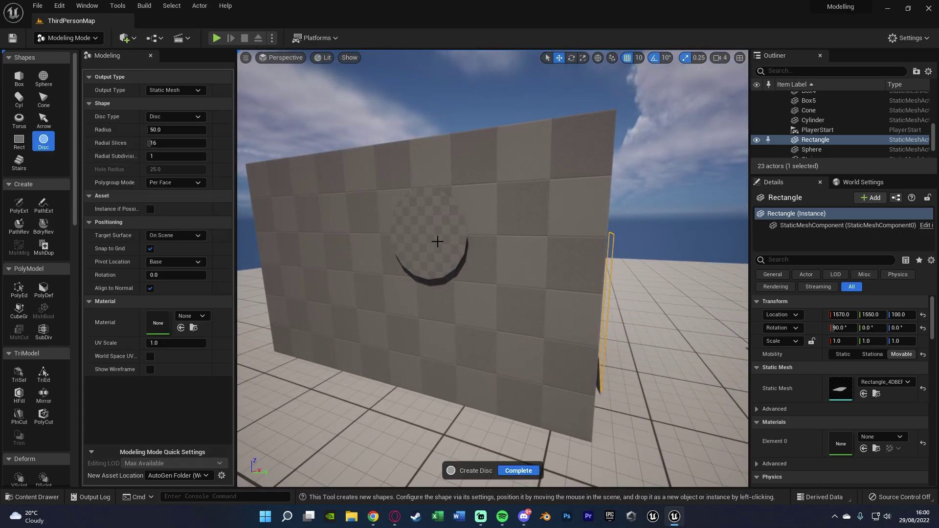
left_click(481, 273)
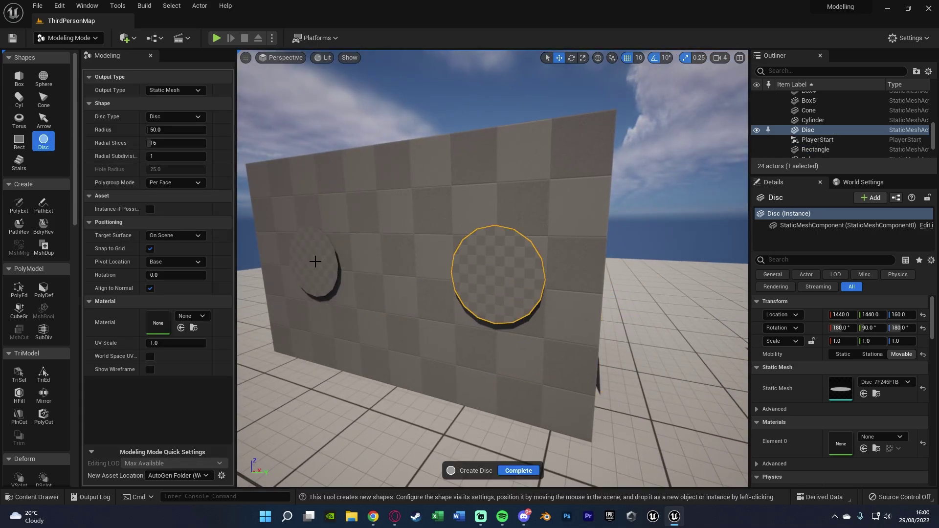
left_click(375, 250)
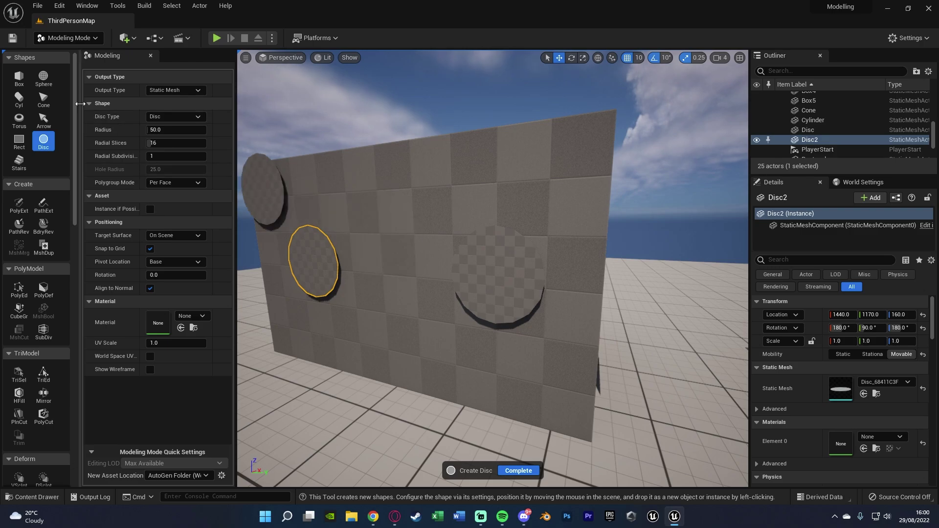
key("Escape")
Step: Select both wall discs and assign them the AliasMaster material
right_click_drag(539, 352, 438, 319)
left_click(439, 318, "ctrl")
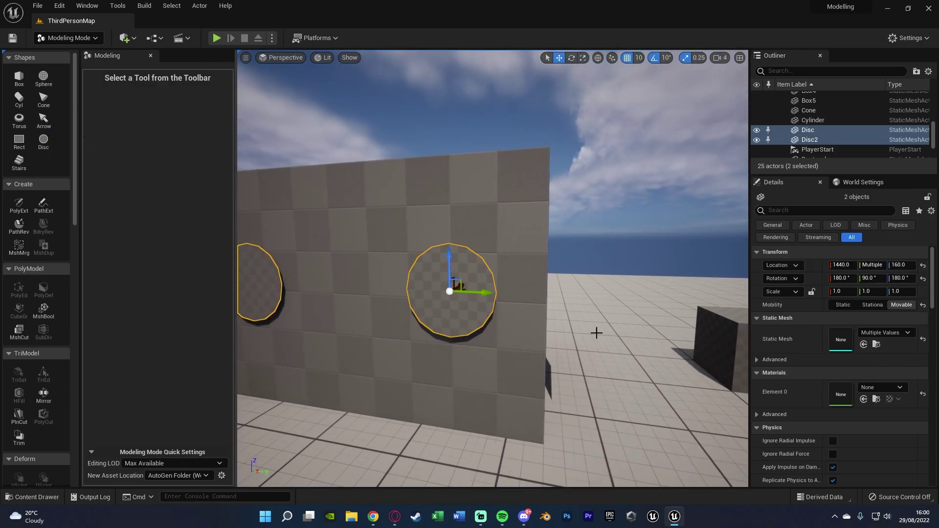
right_click_drag(518, 286, 496, 307)
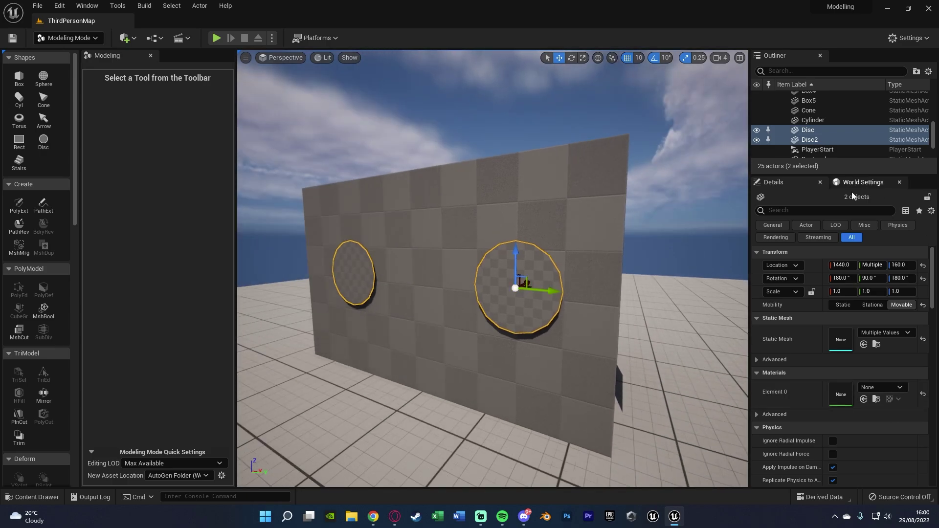
left_click(884, 387)
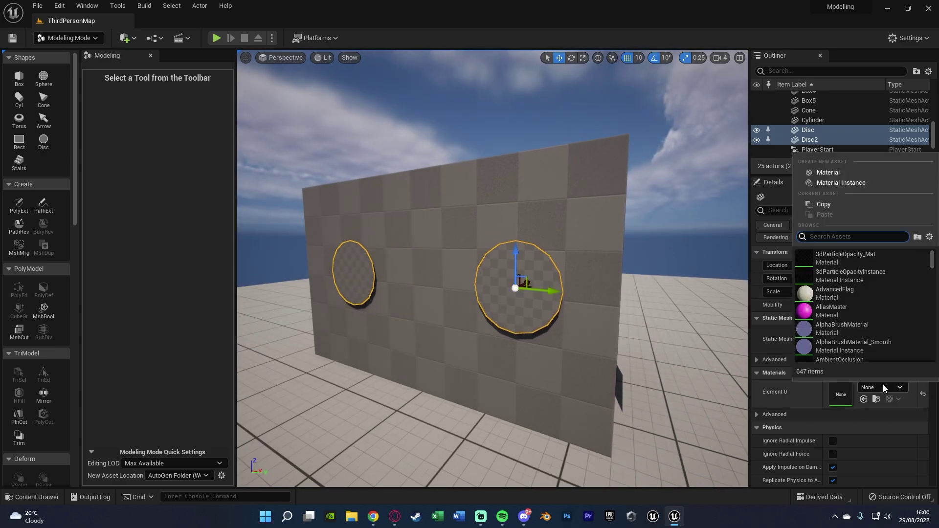
type("white")
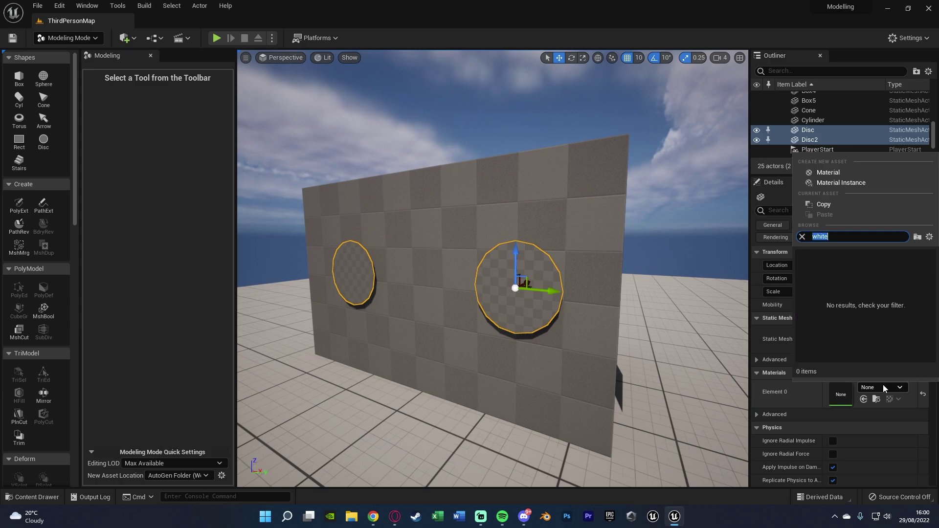
key("BackSpace")
left_click(861, 308)
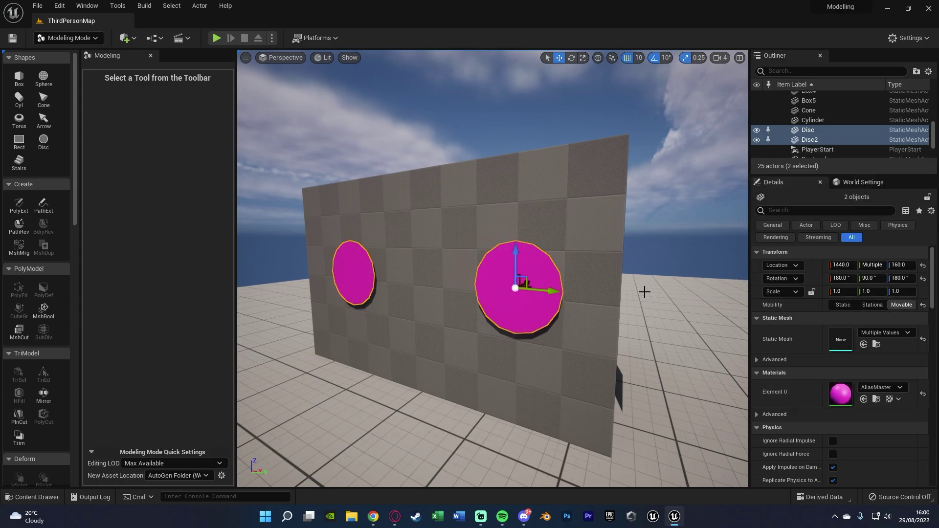
key("Escape")
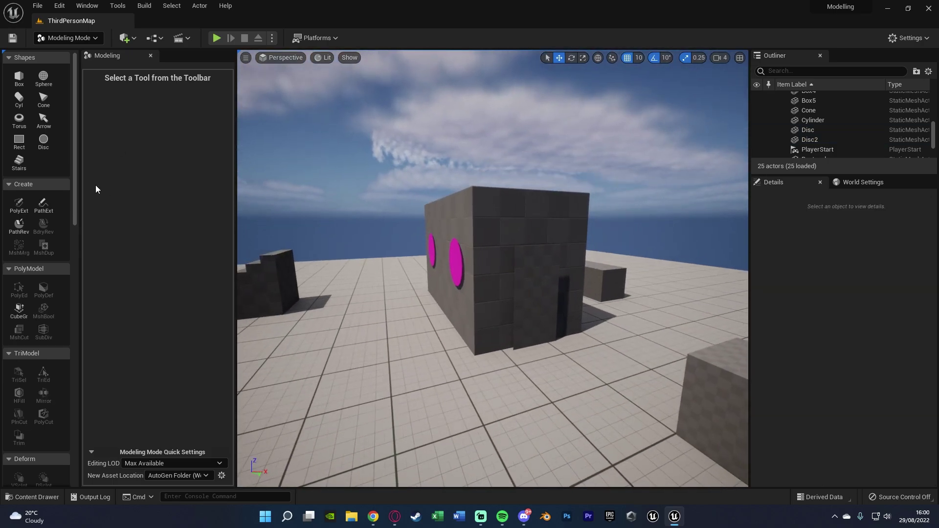
Step: Try AlphaBrushMaterial and AliasMaster as the material for new discs, and reset the material to its default
left_click(43, 141)
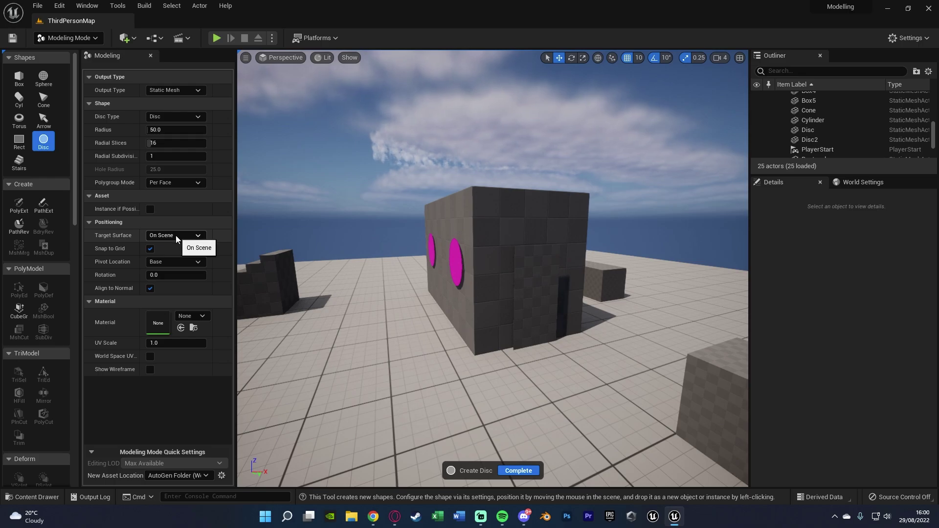
right_click_drag(308, 311, 620, 285)
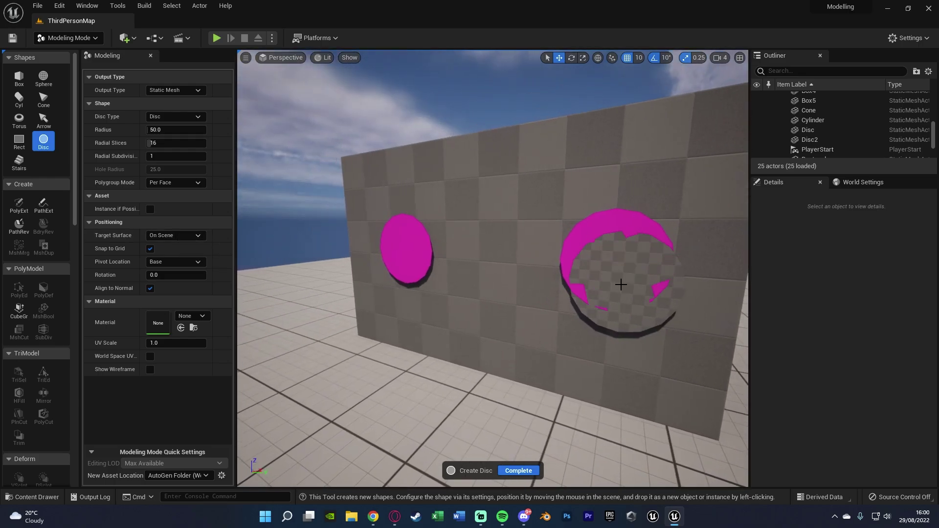
key("s")
right_click_drag(490, 304, 440, 289)
left_click(188, 317)
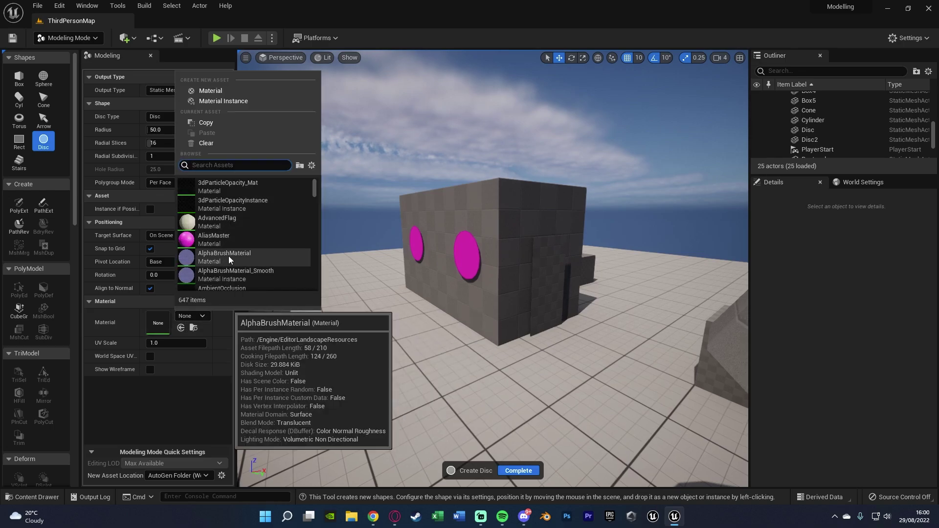
left_click(228, 257)
left_click(191, 317)
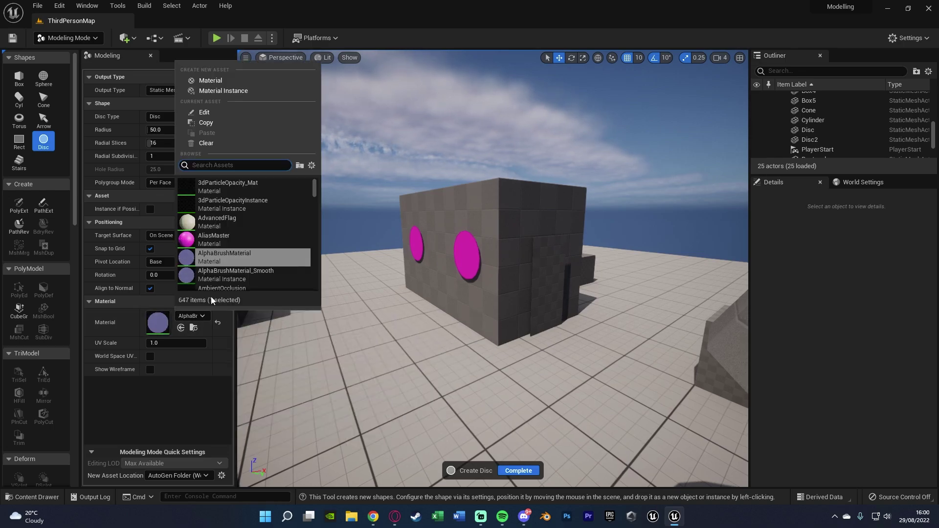
left_click(223, 245)
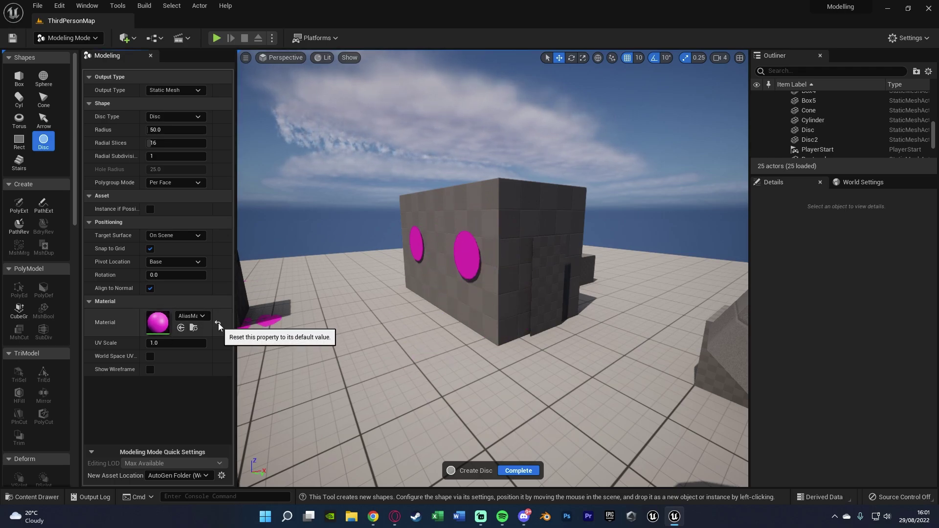
left_click(222, 325)
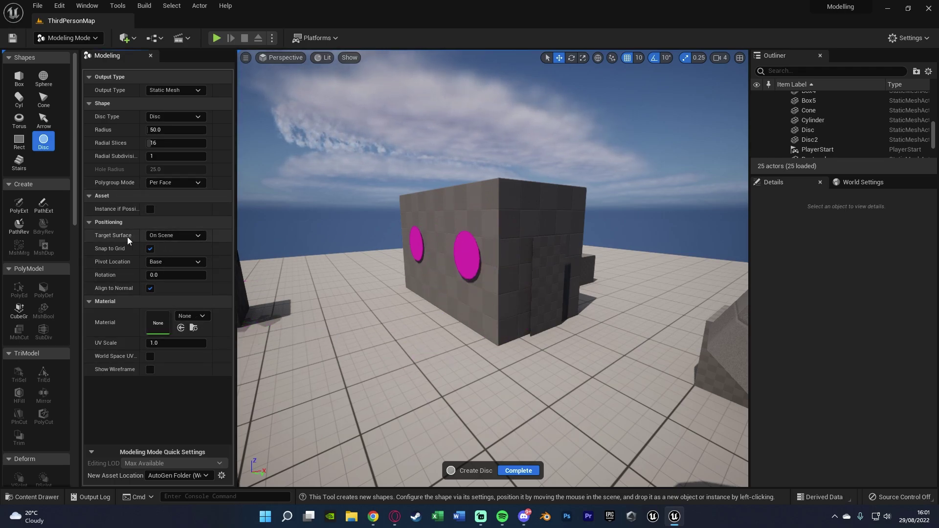
Step: Try a different target surface for new discs and set it back to On Scene
left_click(173, 237)
left_click(184, 246)
left_click(174, 235)
left_click(176, 257)
right_click_drag(426, 335, 365, 350)
key("w")
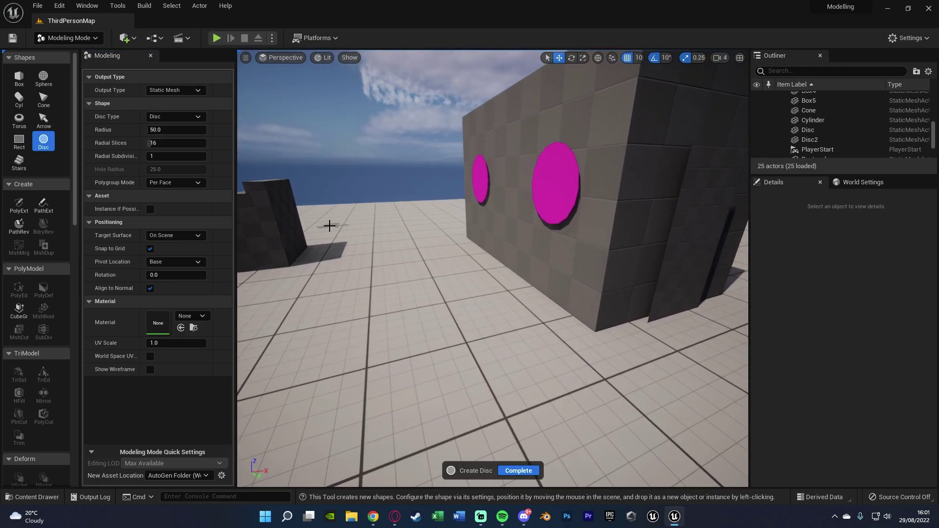
key("s")
right_click_drag(264, 264, 301, 286)
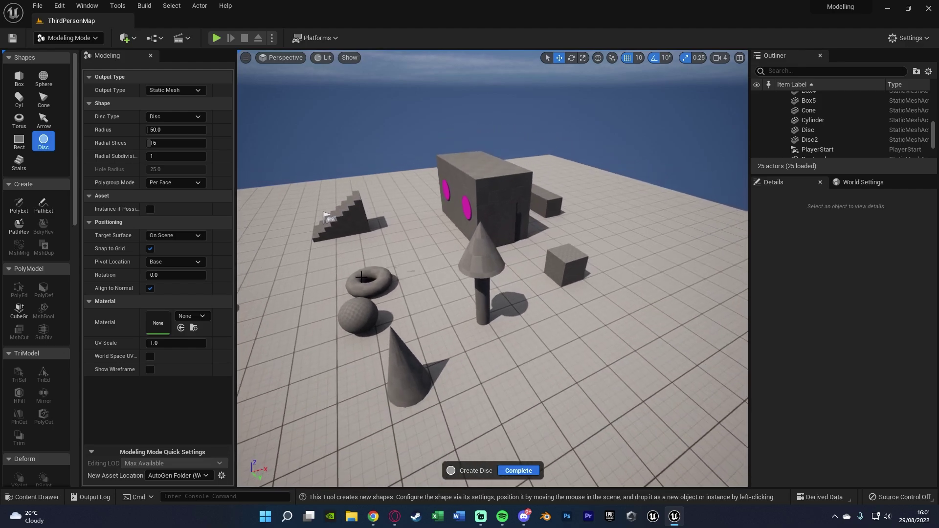
Step: Draw a closed freehand polygon with a V-shaped notch on the open floor using Polygon Extrude
left_click(20, 205)
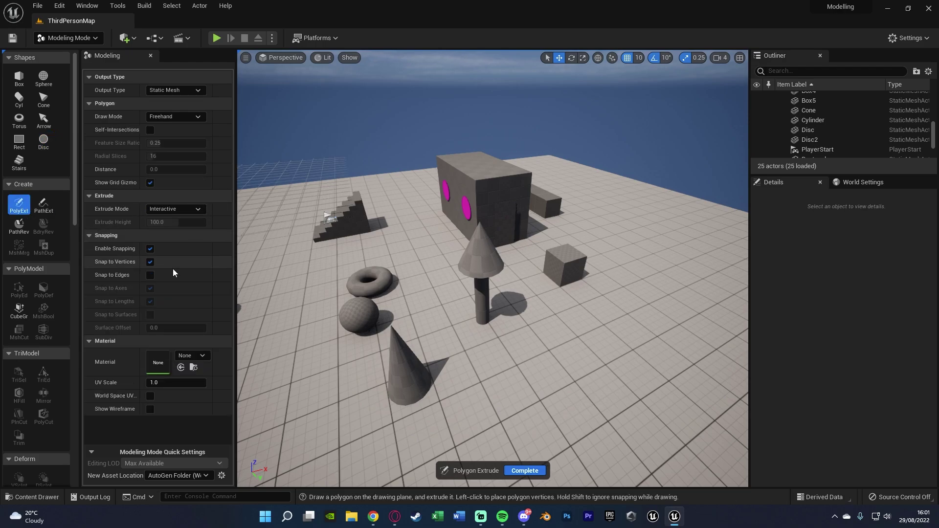
mouse_move(503, 297)
right_mouse_down()
mouse_move(469, 321)
mouse_move(469, 265)
mouse_move(522, 304)
right_mouse_up()
key("w")
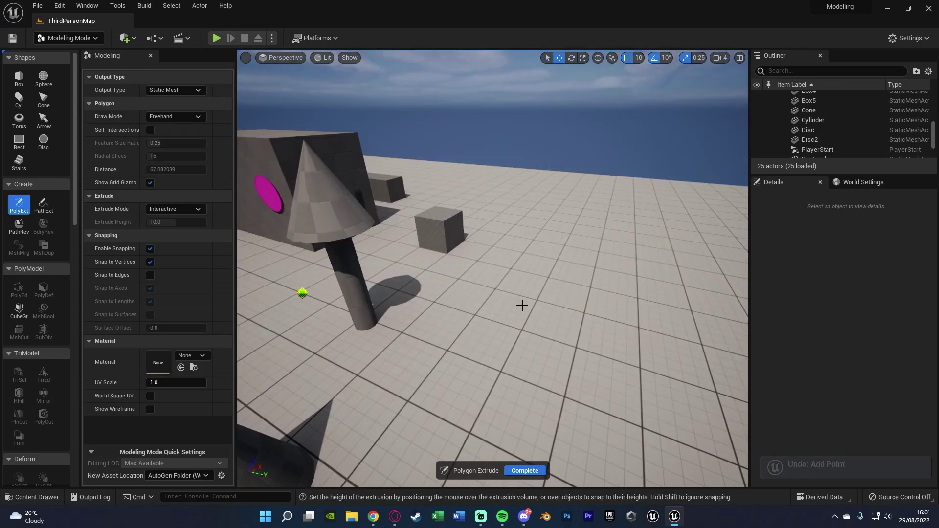
right_click_drag(522, 304, 587, 314)
key("w")
right_click_drag(525, 275, 525, 291)
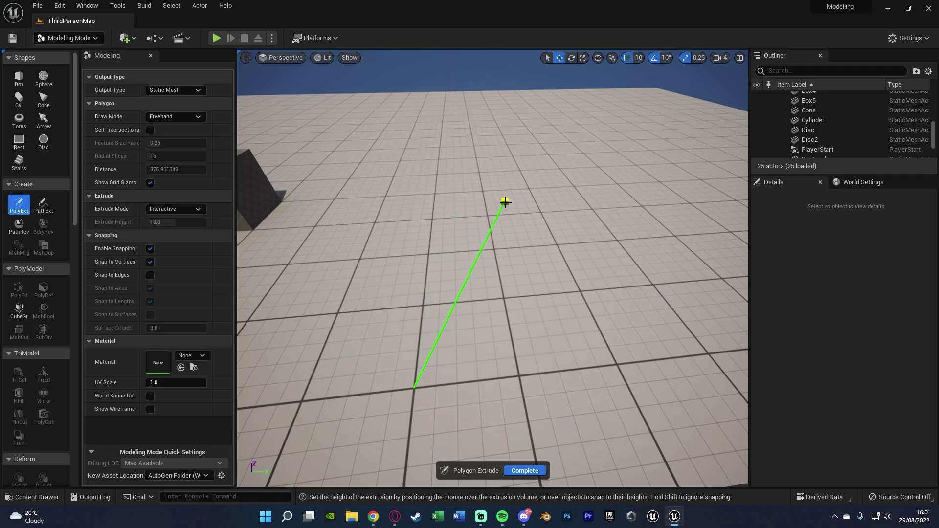
left_click(506, 202)
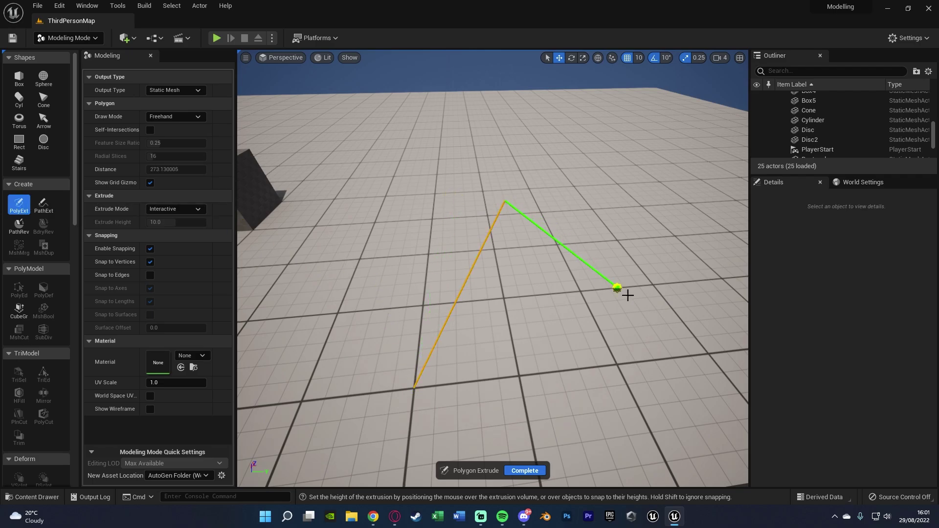
left_click(536, 395)
double_click(478, 394)
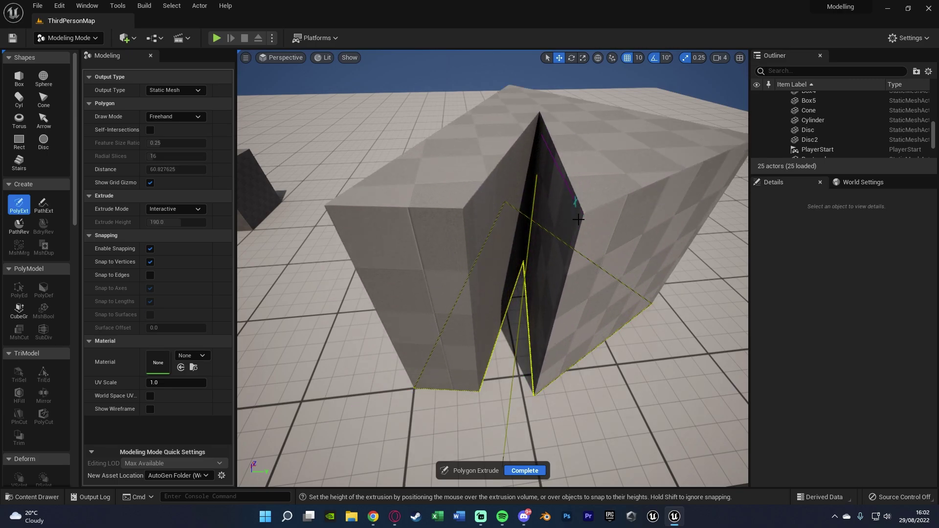
Step: Extrude the notched polygon upward into a solid block and finish the extrusion
left_click(572, 281)
key("s")
right_click_drag(467, 300, 617, 302)
key("Return")
key("a")
key("w")
key("d")
right_click_drag(503, 302, 421, 337)
key("s")
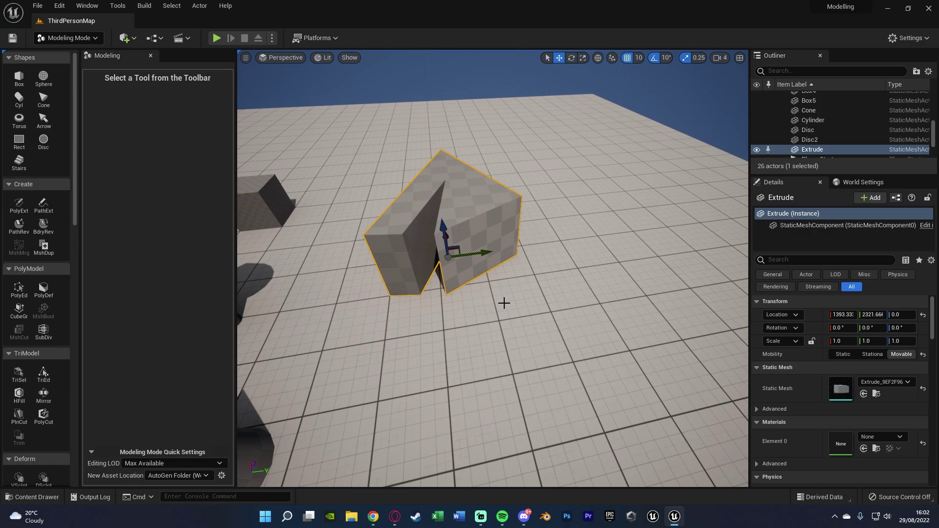
Step: Draw a closed six-point zigzag path on the floor beside the extruded block using Path Extrude
left_click(49, 207)
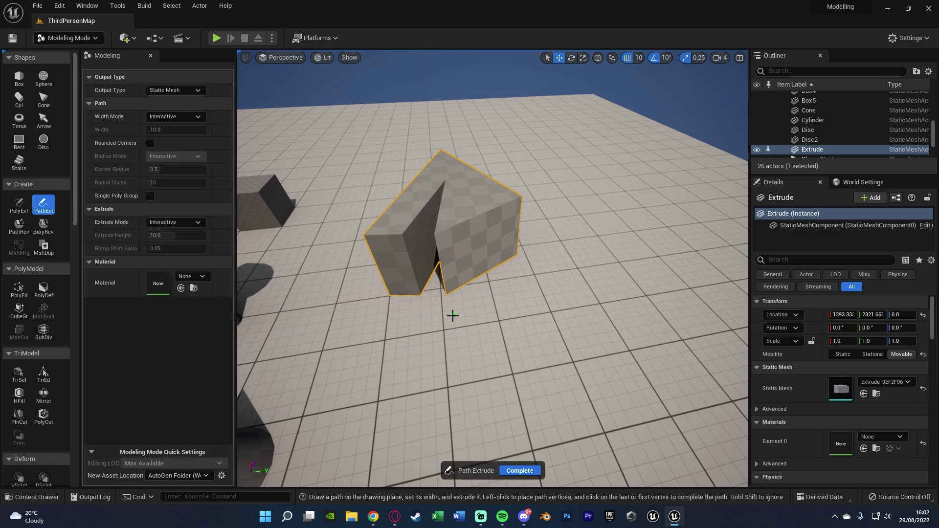
right_click_drag(453, 317, 462, 384)
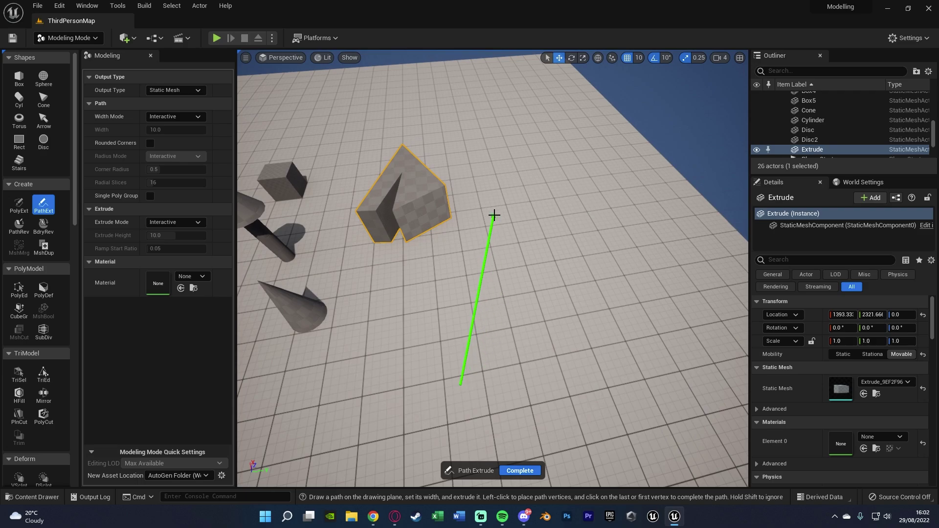
left_click(623, 320)
left_click(554, 430)
left_click(515, 316)
left_click(494, 422)
left_click(461, 383)
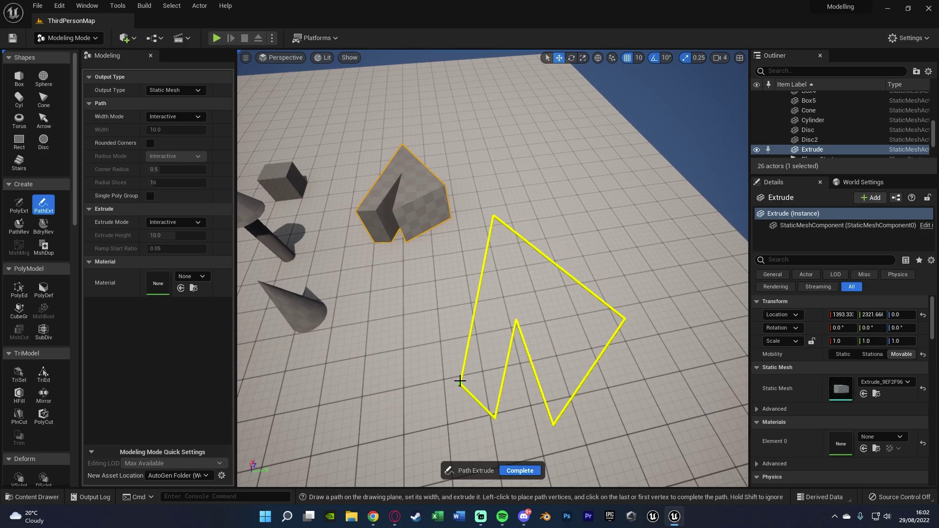
Step: Give the zigzag path a width of about 40, extrude it into low walls and deselect it
left_click(473, 284)
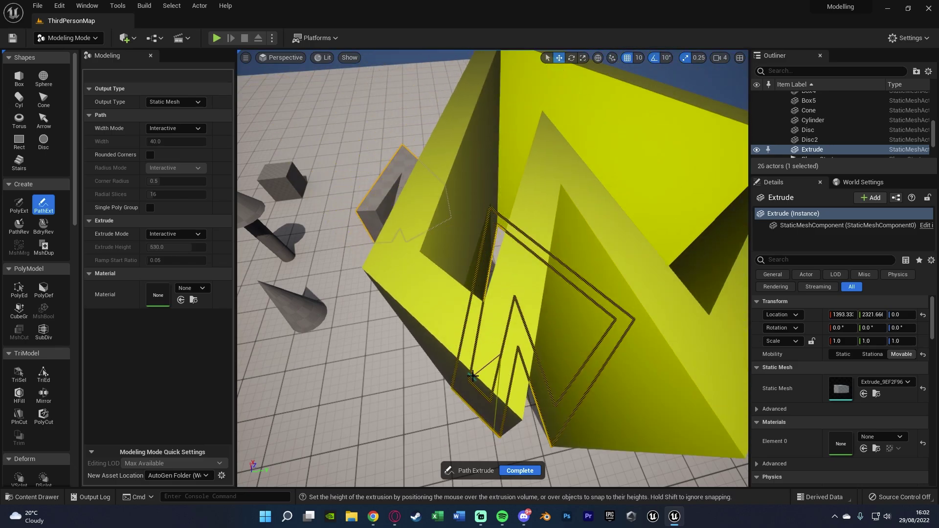
left_click(528, 272)
right_click_drag(528, 272, 490, 265)
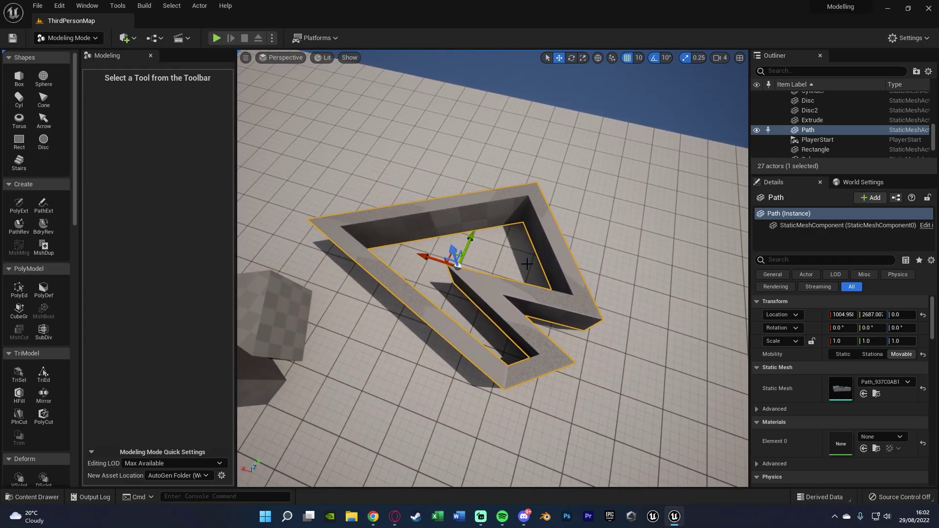
right_click_drag(518, 270, 460, 323)
key("Escape")
left_click(19, 226)
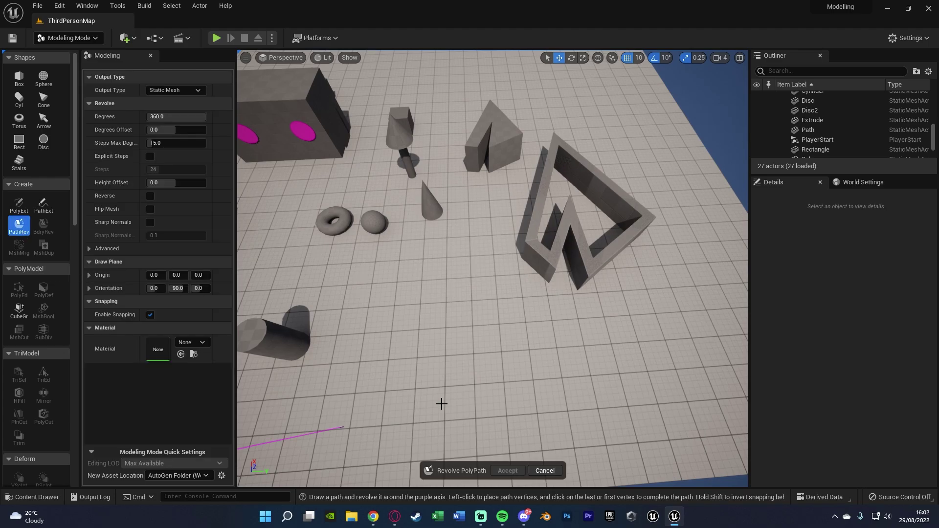
left_click(442, 404)
right_click_drag(499, 336, 483, 344)
key("Escape")
key("f")
left_click(28, 224)
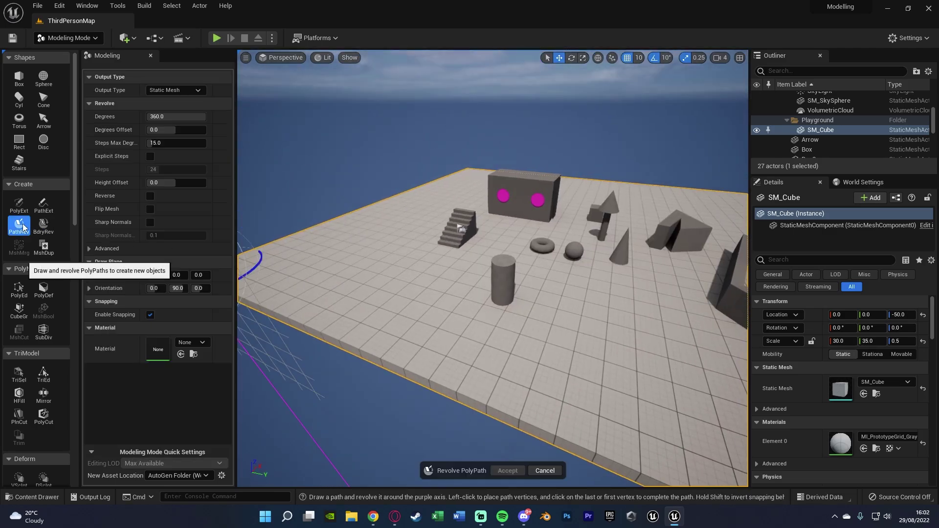
mouse_move(372, 254)
right_mouse_down()
mouse_move(304, 247)
mouse_move(323, 225)
mouse_move(318, 210)
right_mouse_up()
right_click_drag(563, 318, 631, 313)
key("Escape")
Step: Select the cylinder standing in front of the torus and try the Revolve PolyPath and Duplicate tools
right_click_drag(489, 318, 461, 350)
left_click(462, 369)
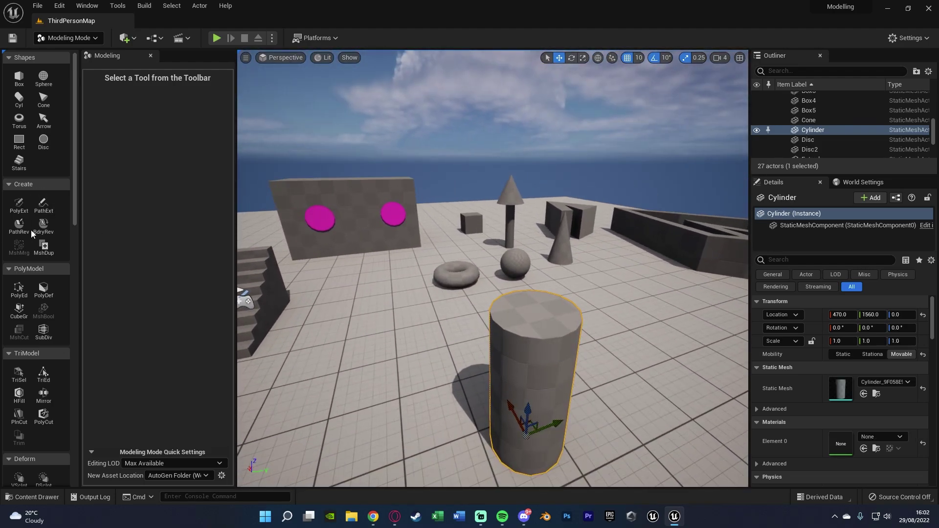
left_click(22, 225)
key("s")
mouse_move(554, 444)
right_mouse_down()
mouse_move(534, 448)
mouse_move(554, 443)
right_mouse_up()
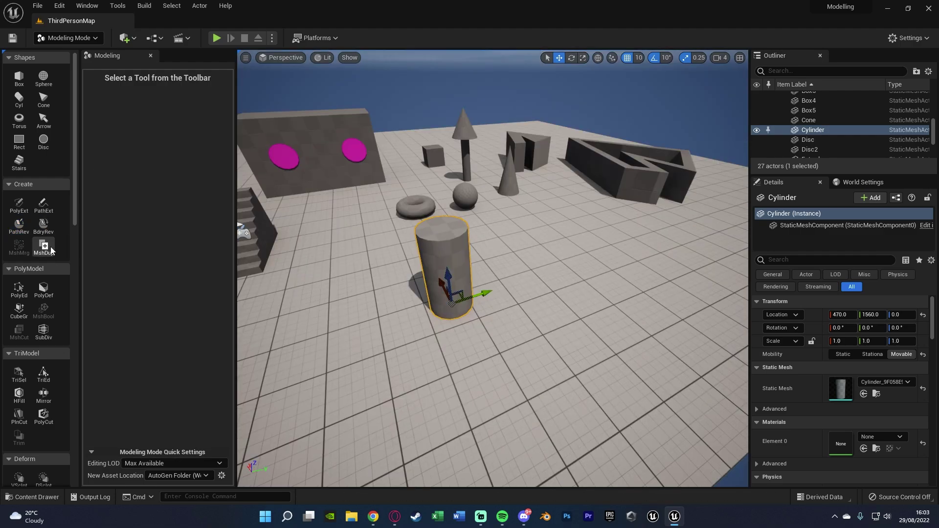
left_click(47, 248)
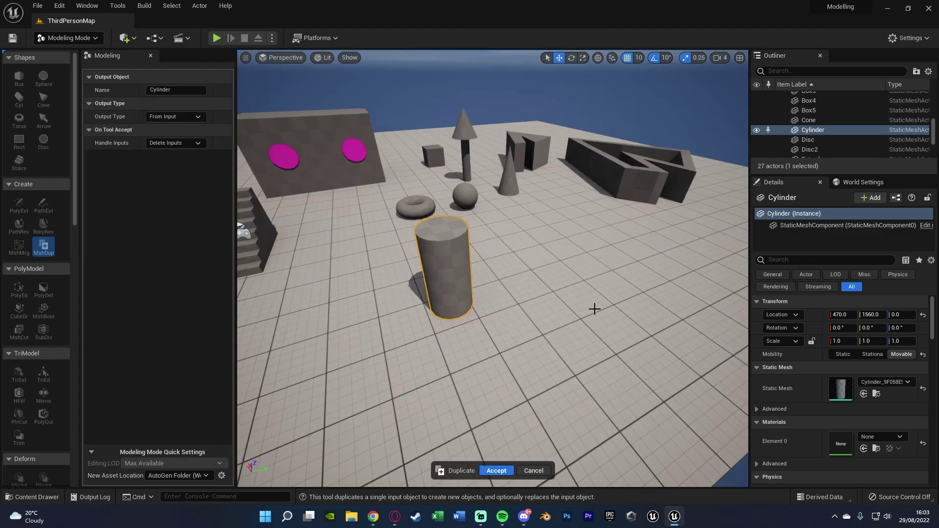
key("d")
mouse_move(546, 268)
right_mouse_down()
mouse_move(348, 260)
mouse_move(547, 267)
right_mouse_up()
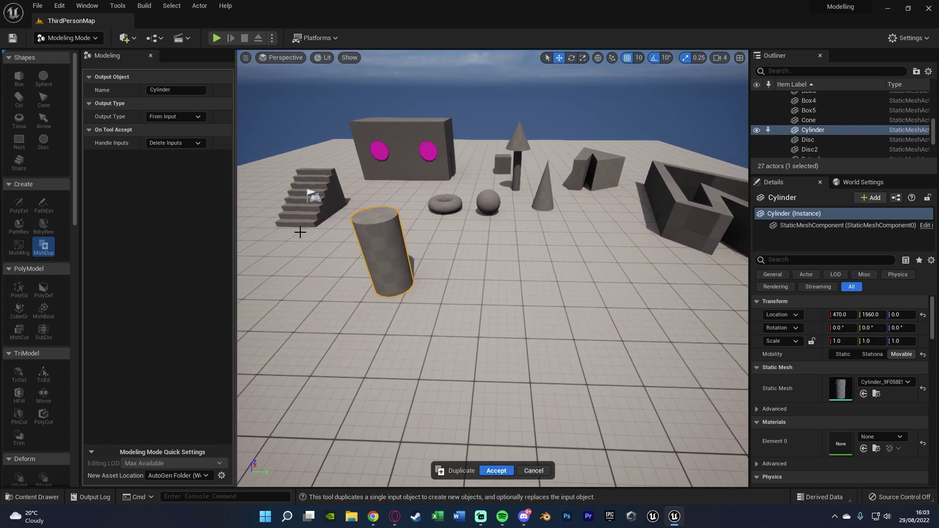
key("Escape")
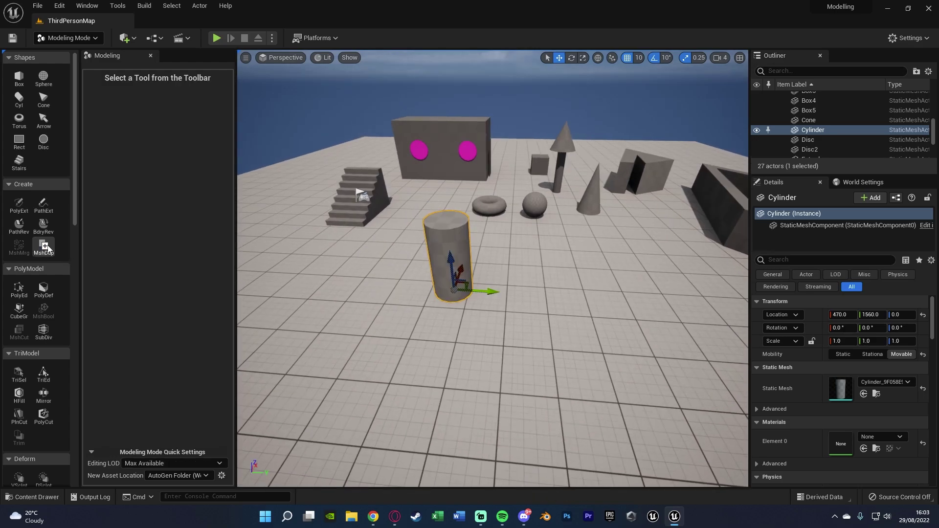
Step: Duplicate the cylinder with Handle Inputs set to Keep Inputs and move the copy along Y to 1780
left_click(44, 247)
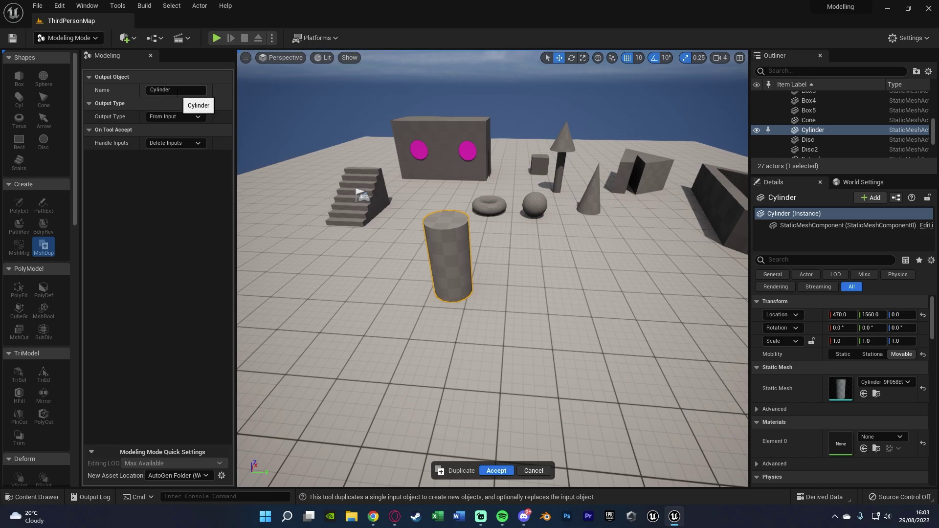
left_click(178, 116)
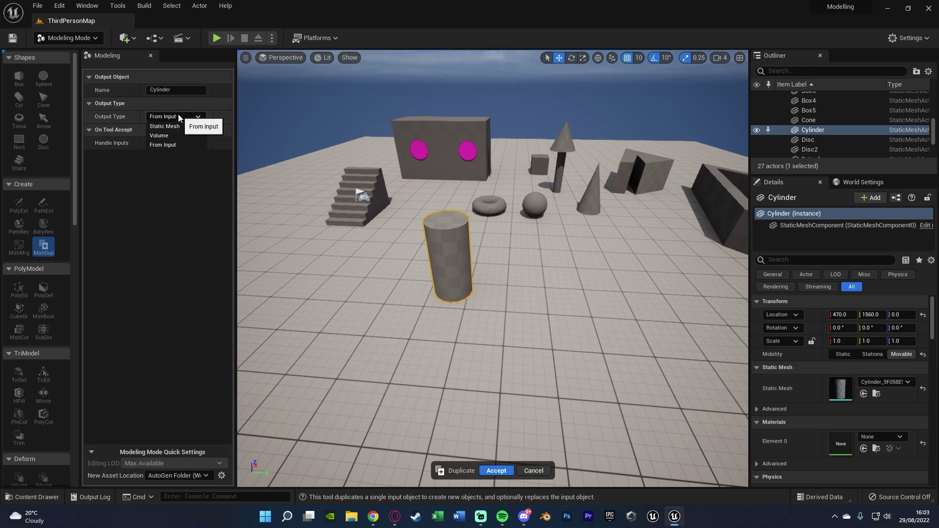
left_click(101, 175)
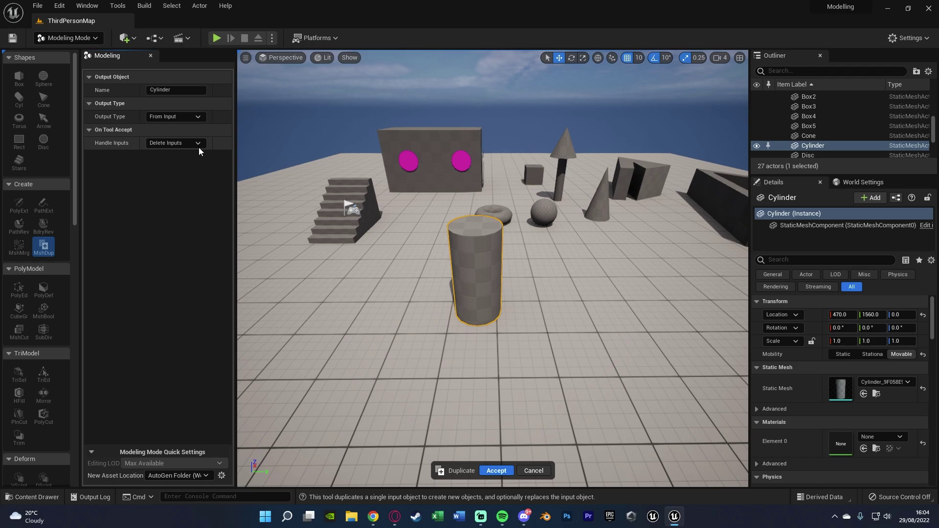
left_click(172, 144)
left_click(177, 163)
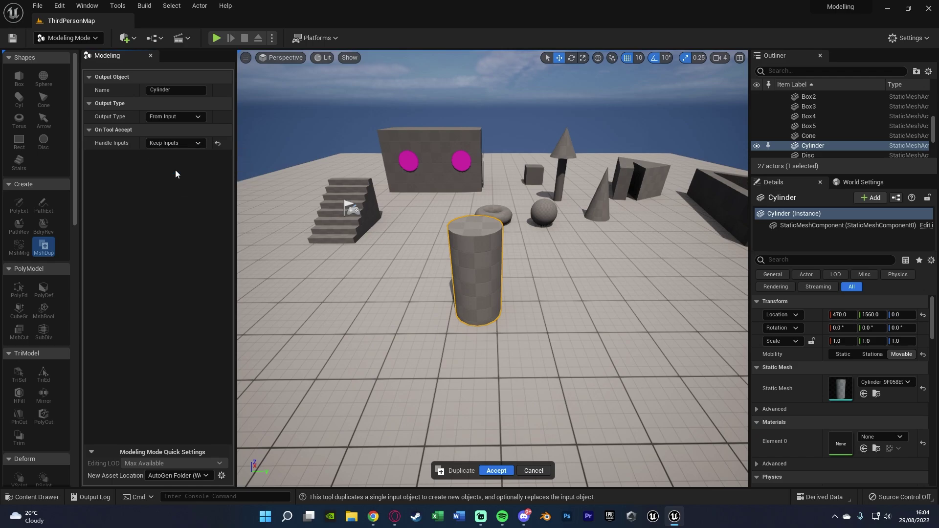
left_click(496, 471)
left_click_drag(514, 311, 612, 311)
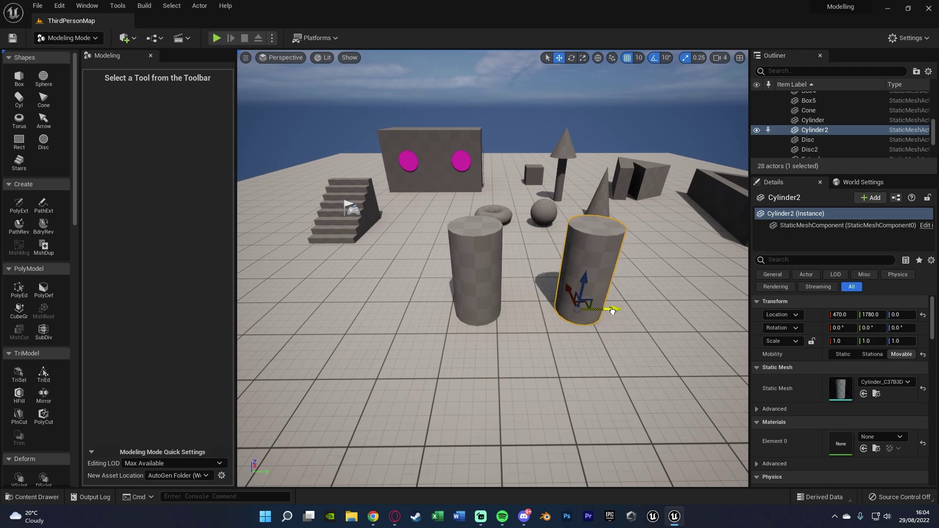
Step: Duplicate the second cylinder with Keep Inputs, move the copy forward along X, and deselect it
left_click(45, 247)
left_click(173, 143)
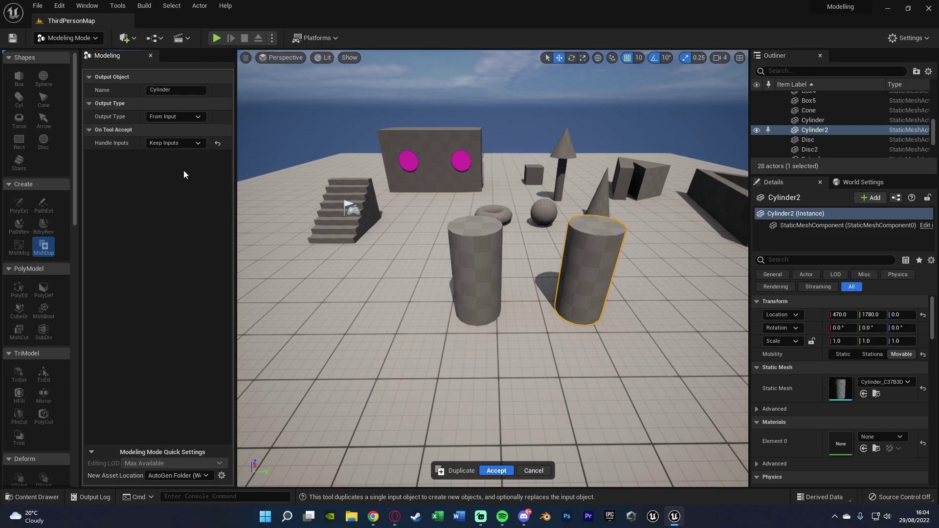
left_click(497, 470)
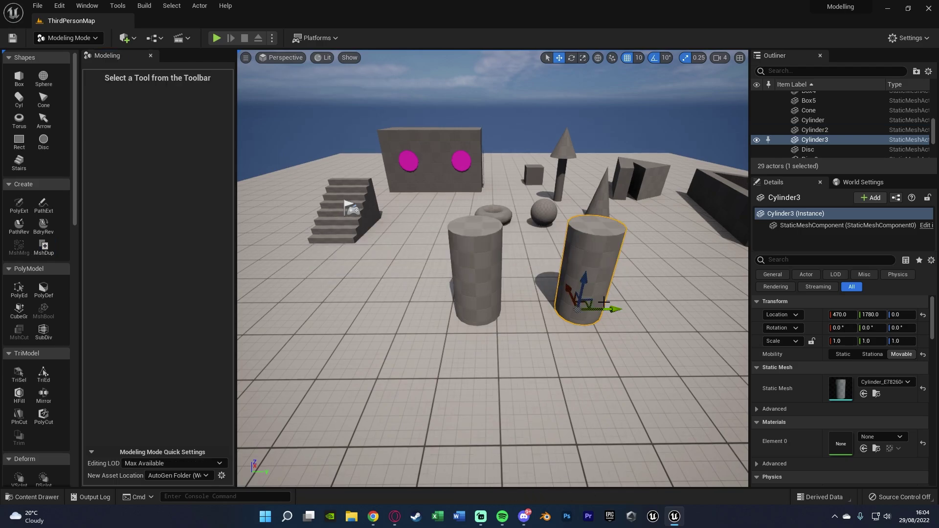
left_click_drag(568, 289, 604, 357)
right_click_drag(605, 357, 663, 357)
key("Escape")
Step: Browse the remaining modeling tool categories and look over the placed shapes from other angles
scroll(28, 350, "down", 10)
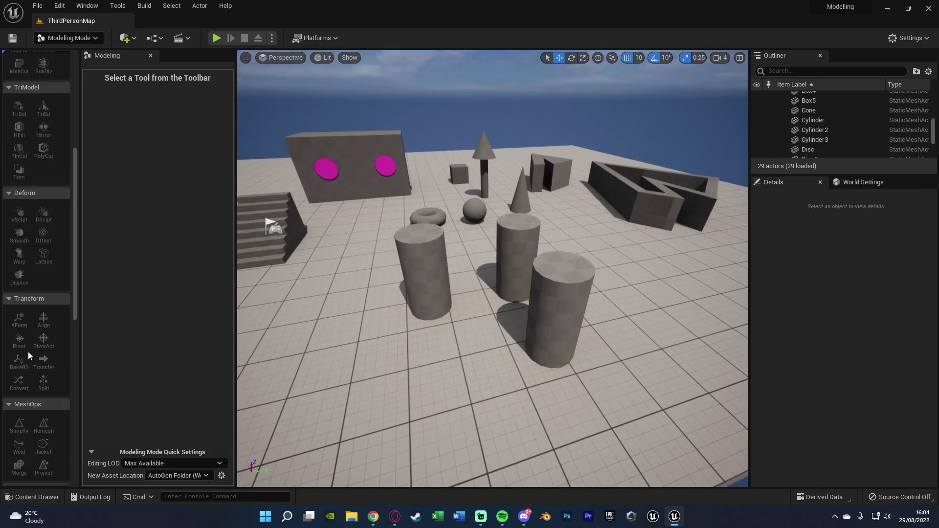
scroll(28, 352, "up", 3)
scroll(31, 406, "up", 3)
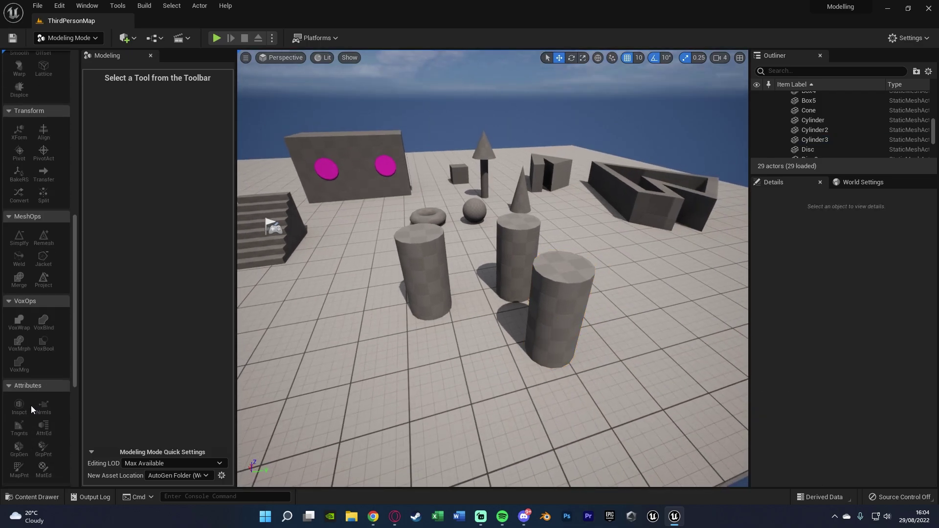
scroll(30, 406, "up", 5)
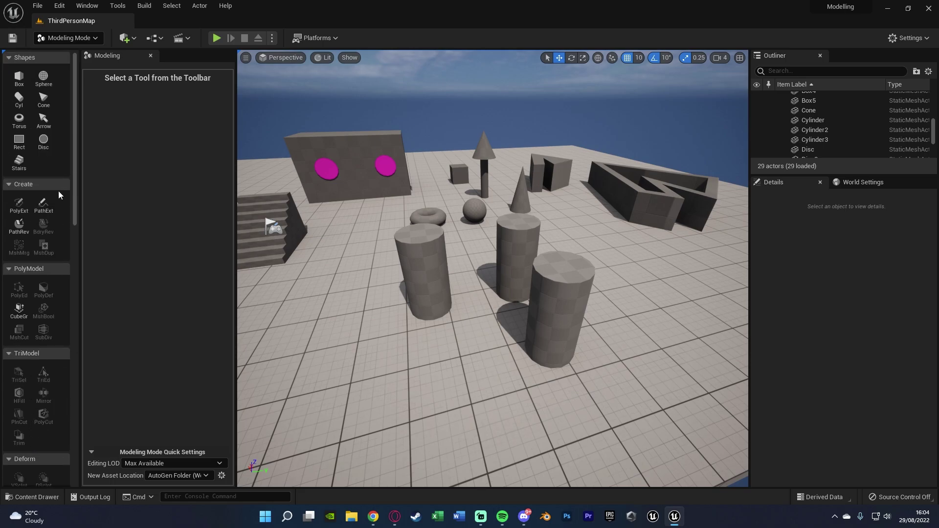
mouse_move(254, 215)
right_mouse_down()
mouse_move(274, 215)
mouse_move(230, 220)
mouse_move(235, 233)
mouse_move(245, 225)
right_mouse_up()
right_click_drag(440, 243, 378, 243)
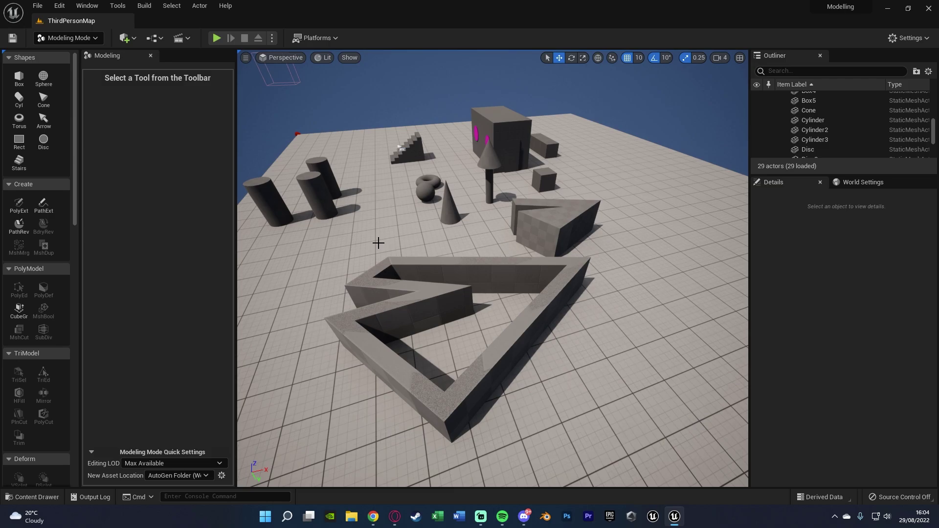
right_click_drag(378, 243, 369, 274)
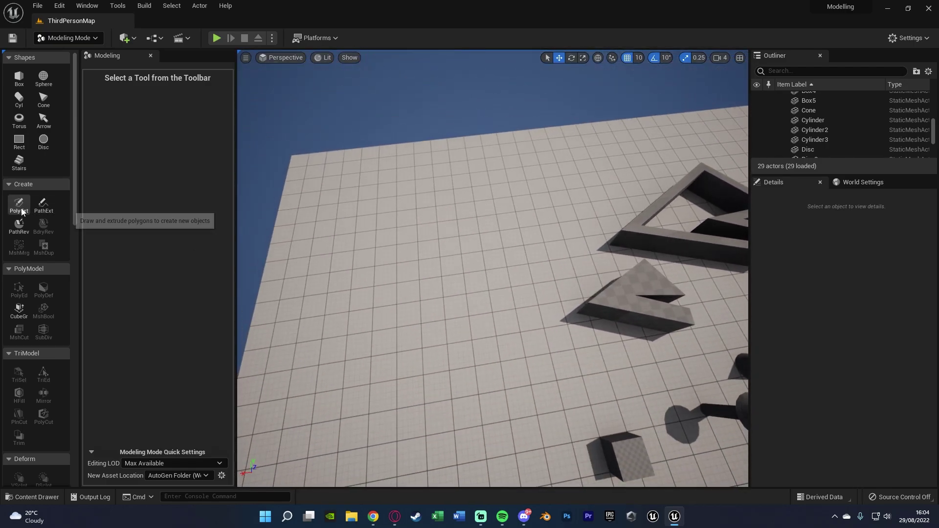
Step: Draw a closed many-sided freehand polygon with a deep inner recess in the empty floor corner and extrude it upward
left_click(20, 206)
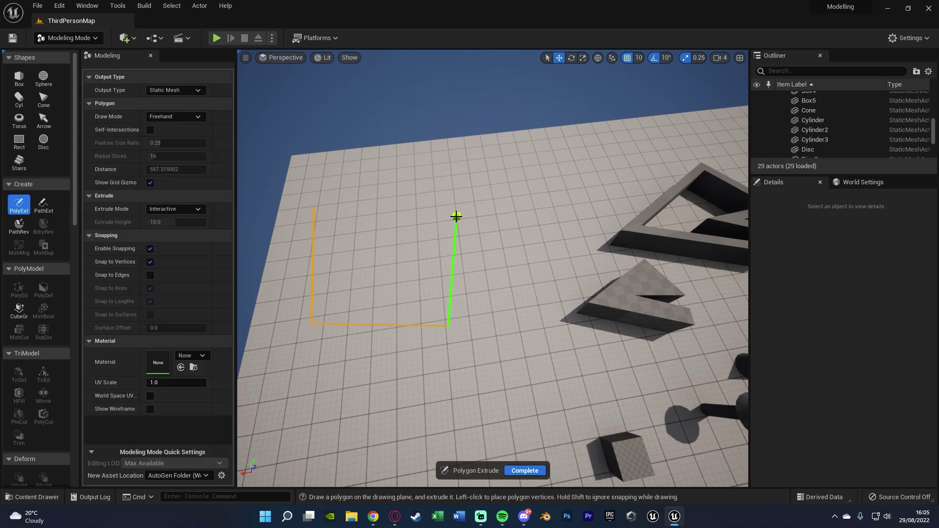
left_click(445, 195)
key("ctrl+z")
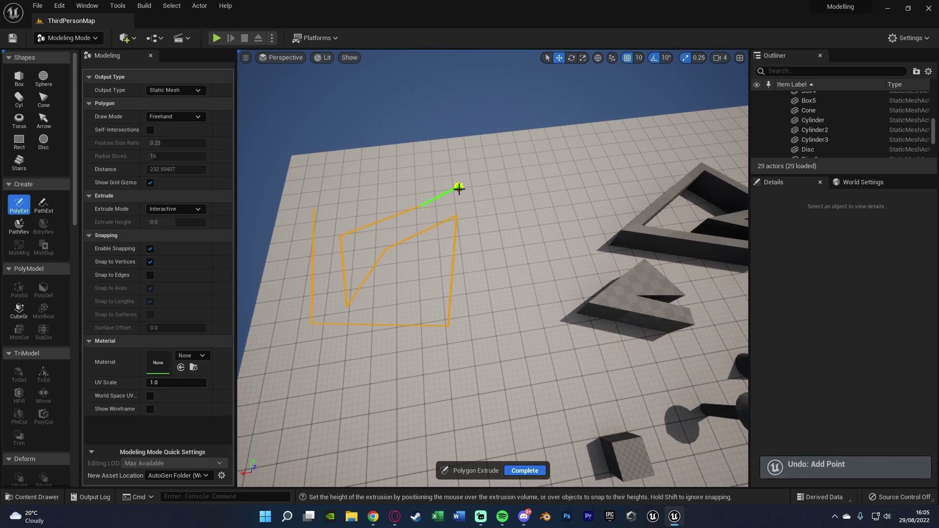
left_click(472, 190)
left_click(548, 255)
left_click(568, 186)
left_click(456, 155)
left_click(323, 197)
left_click(313, 209)
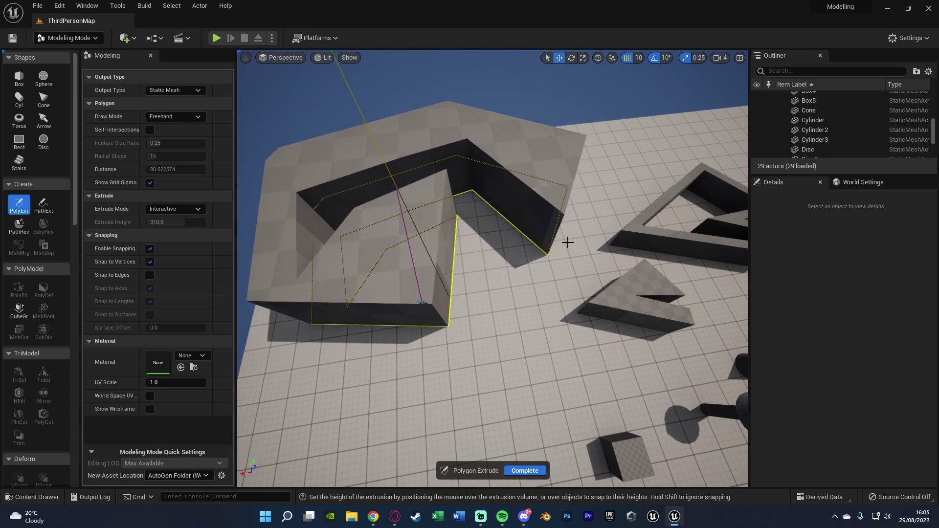
left_click(569, 260)
Step: Draw a closed, irregular path with a deep inward bend on the empty floor using Path Extrude
right_click_drag(480, 262, 321, 231)
left_click(45, 205)
left_click(316, 218)
left_click(522, 209)
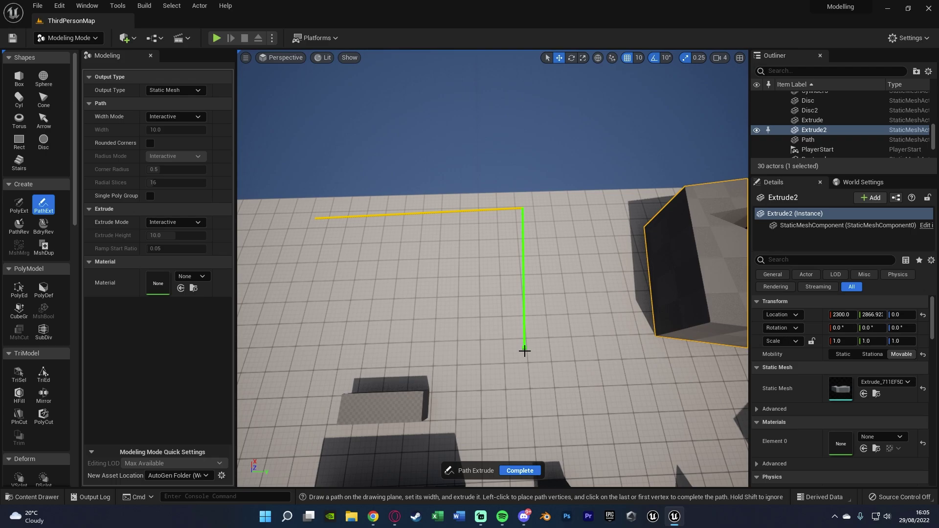
left_click(556, 366)
left_click(298, 365)
left_click(262, 261)
left_click(294, 241)
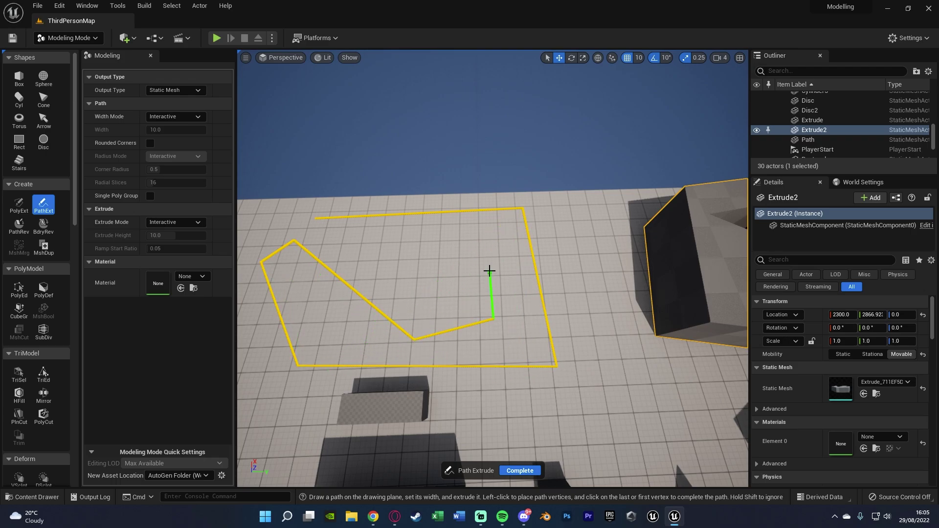
left_click(316, 219)
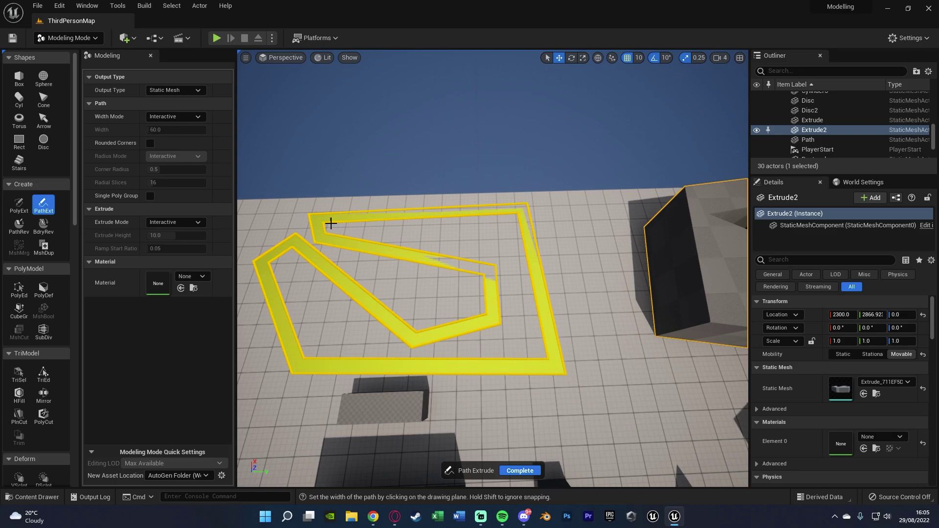
Step: Give the closed path a width of 60, extrude it upward to about 380, and finish with nothing selected
left_click(330, 223)
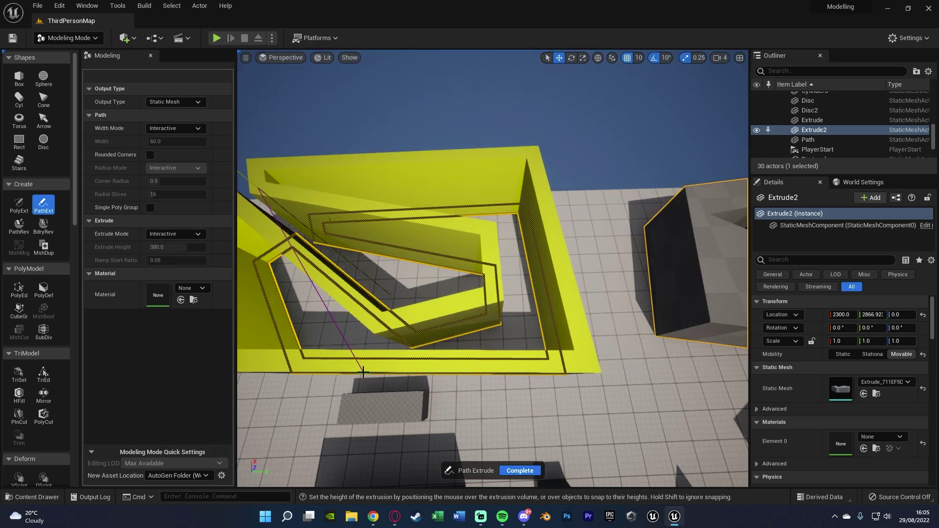
left_click(424, 300)
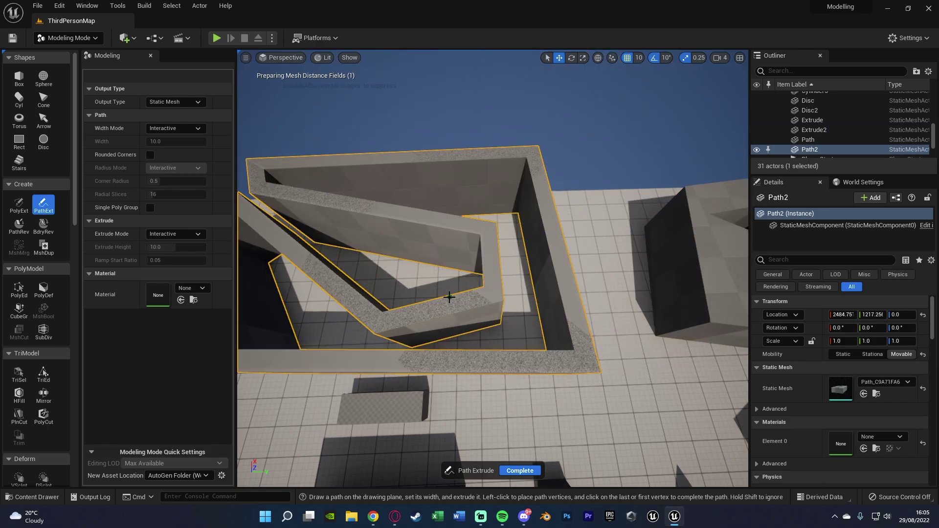
right_click_drag(474, 295, 494, 279)
key("Return")
right_click_drag(450, 308, 487, 269)
key("Escape")
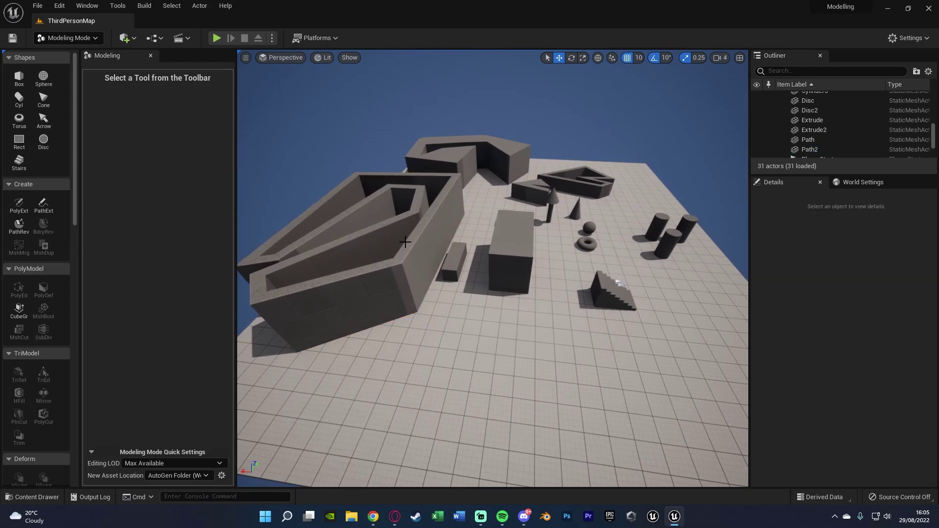
Step: Lower the new extruded path mesh partway into the floor so its walls are much shorter, and deselect it
left_click(405, 241)
left_click_drag(374, 233, 382, 271)
key("Escape")
right_click_drag(380, 271, 445, 278)
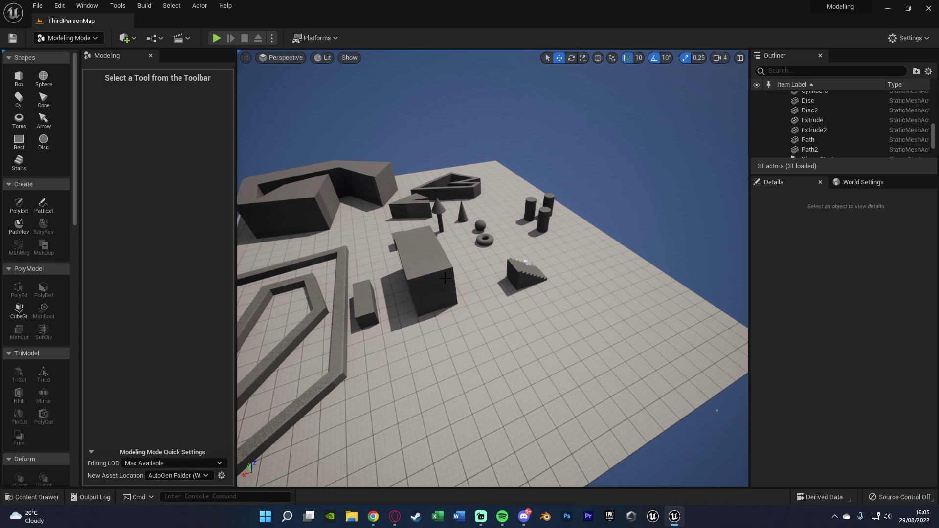
Step: Switch from Modeling mode to Selection mode and view the whole collection of placed shapes
right_click_drag(423, 272, 451, 261)
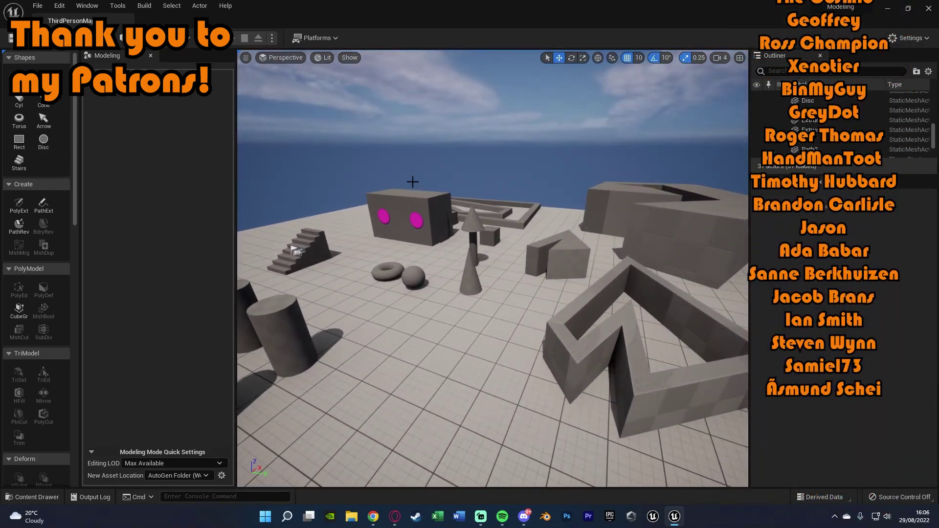
key("shift+1")
right_click_drag(472, 222, 563, 247)
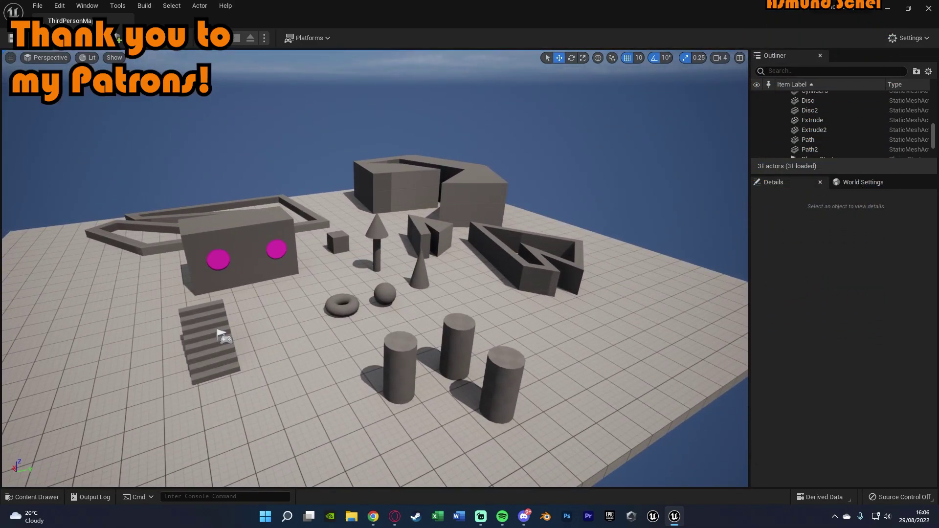